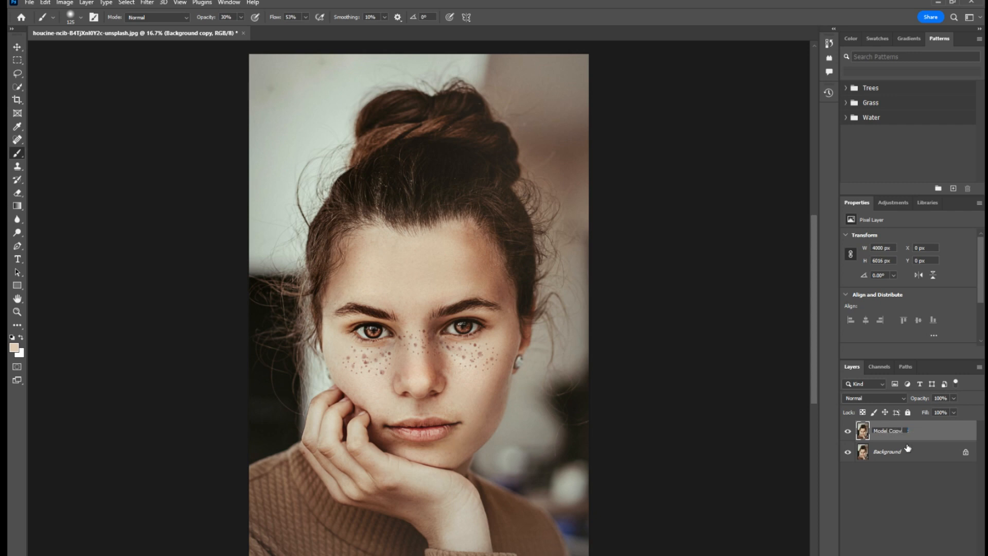
Step: Finish naming the duplicated background layer Model Copy and make it the active layer
{"action": "left_click", "coordinate": [878, 480]}
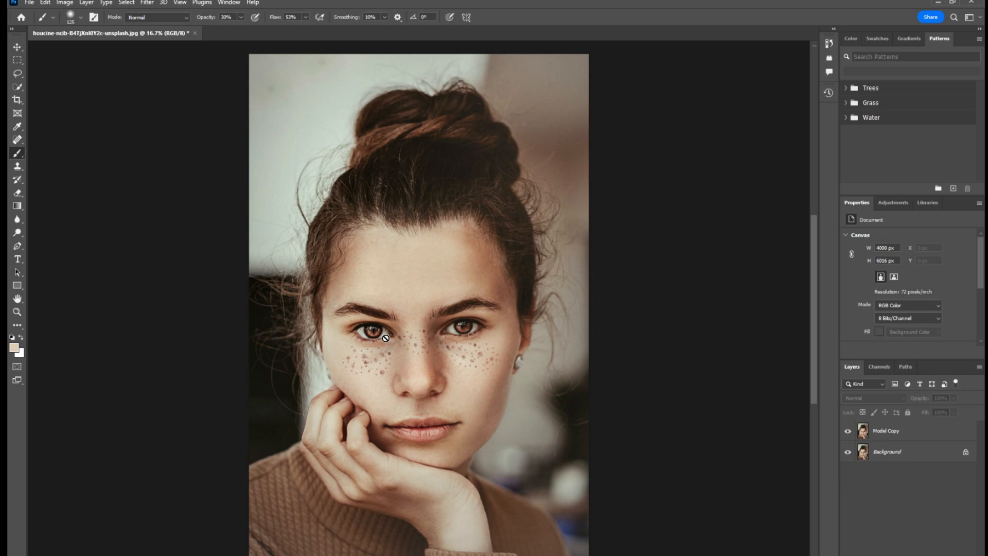
{"action": "key", "text": "v"}
{"action": "left_click", "coordinate": [322, 332]}
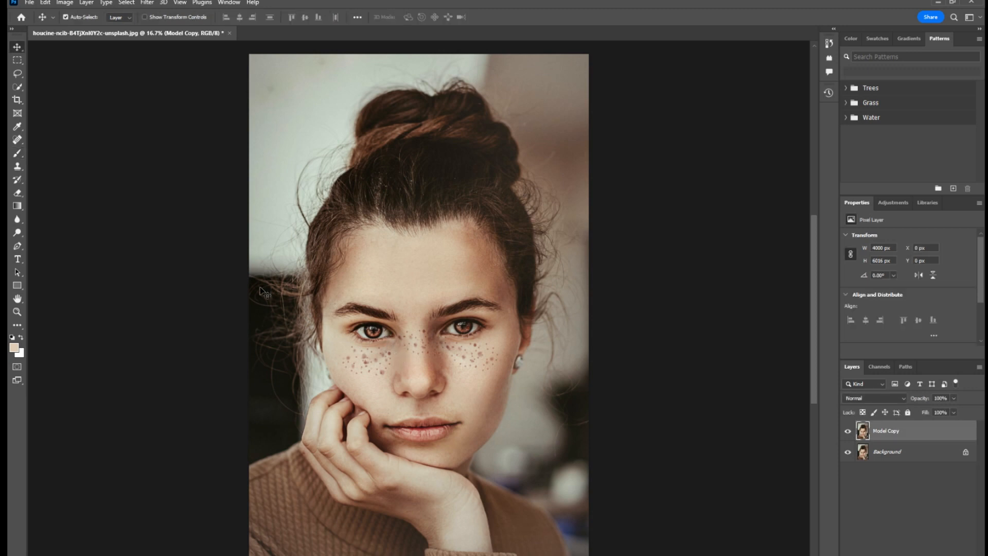
Step: Choose the Spot Healing Brush for the freckled face and collapse the side panels to icons
{"action": "key", "text": "j"}
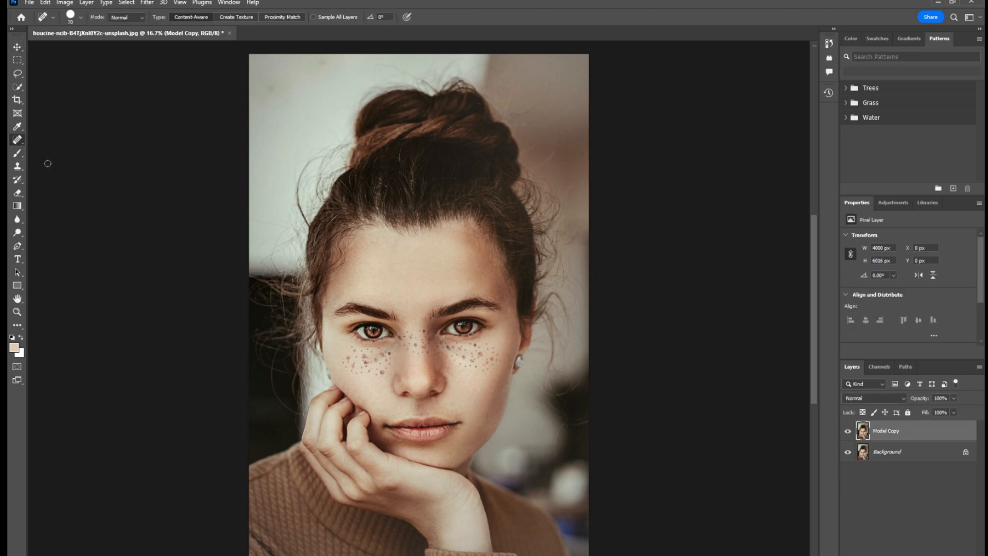
{"action": "right_click", "coordinate": [18, 145]}
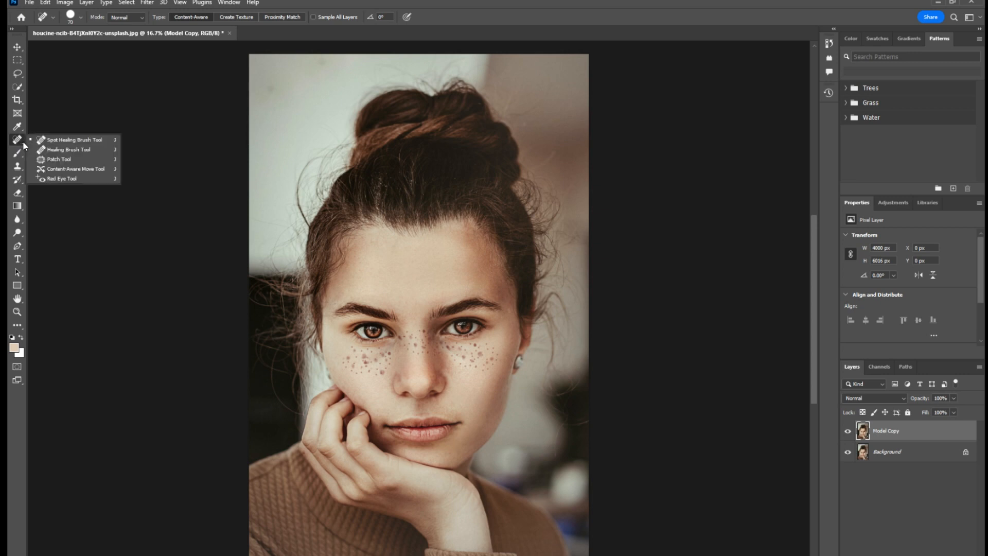
{"action": "left_click", "coordinate": [43, 140]}
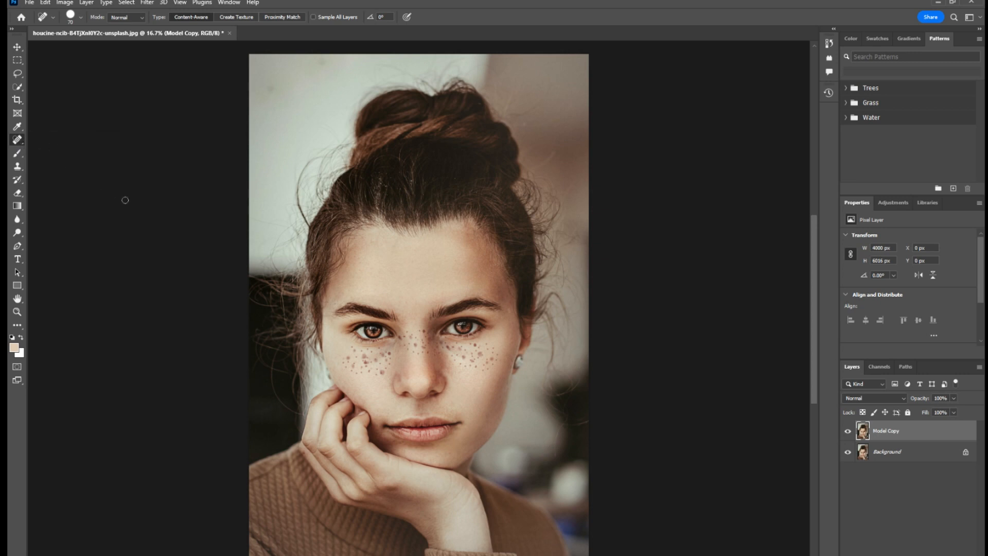
{"action": "key", "text": "ctrl+plus"}
{"action": "key", "text": "ctrl+plus"}
{"action": "key", "text": "ctrl+plus"}
{"action": "key", "text": "ctrl+plus"}
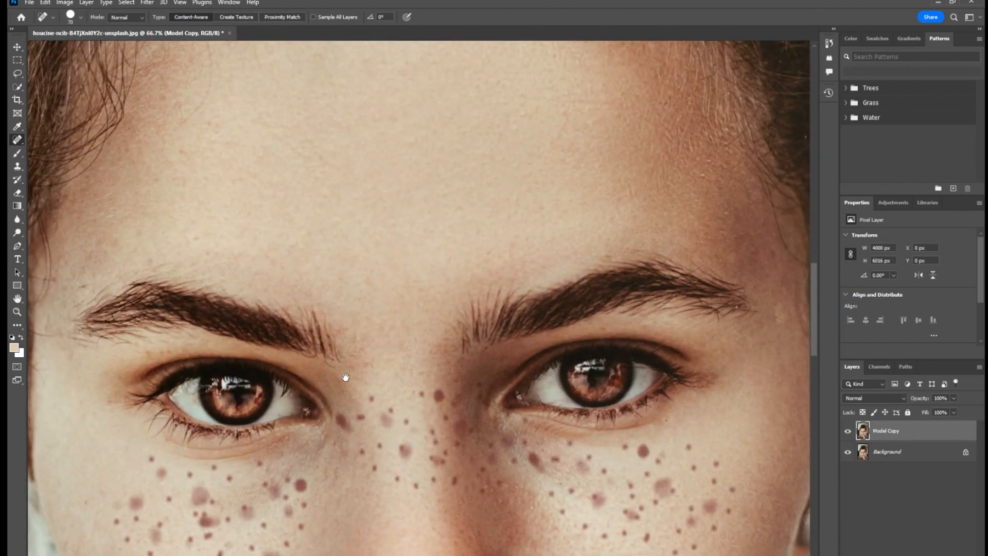
{"action": "left_click_drag", "start_coordinate": [346, 377], "coordinate": [371, 223]}
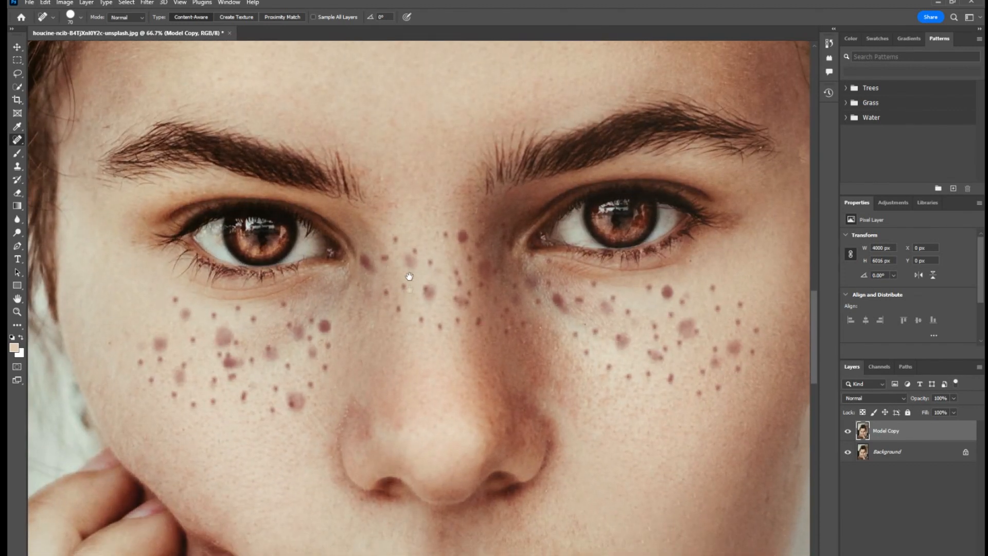
{"action": "left_click", "coordinate": [981, 29]}
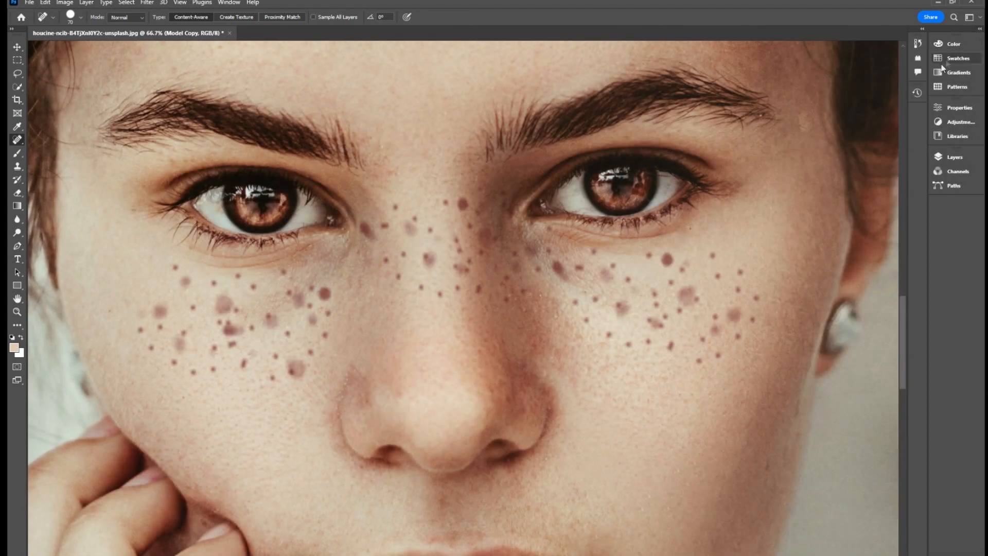
Step: Heal the tiny brown mark and two small freckles on the outer edge of the cheek above the hand, using a roughly 45 px brush
{"action": "left_click_drag", "start_coordinate": [631, 204], "coordinate": [512, 155]}
{"action": "left_click_drag", "start_coordinate": [346, 258], "coordinate": [657, 273]}
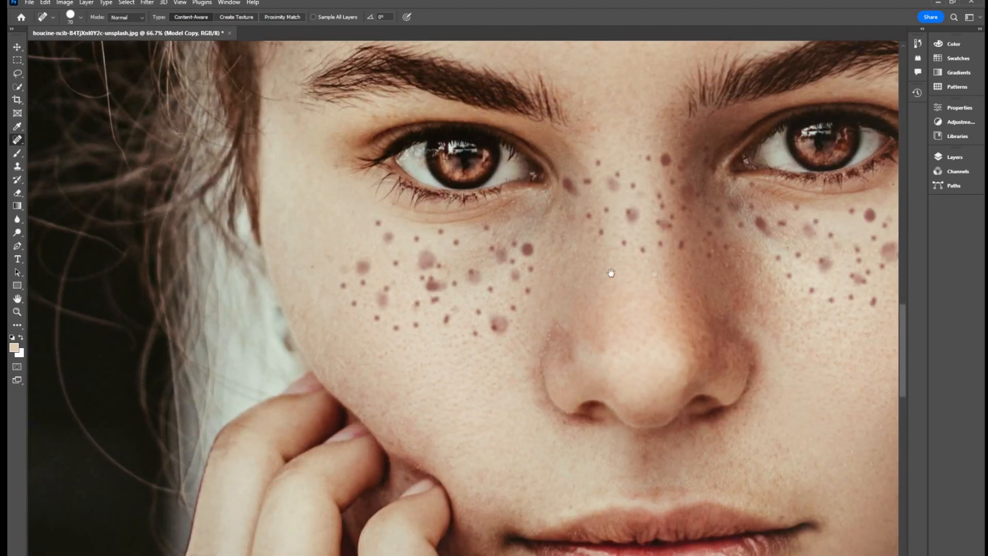
{"action": "key", "text": "ctrl+plus"}
{"action": "key", "text": "ctrl+plus"}
{"action": "key", "text": "ctrl+plus"}
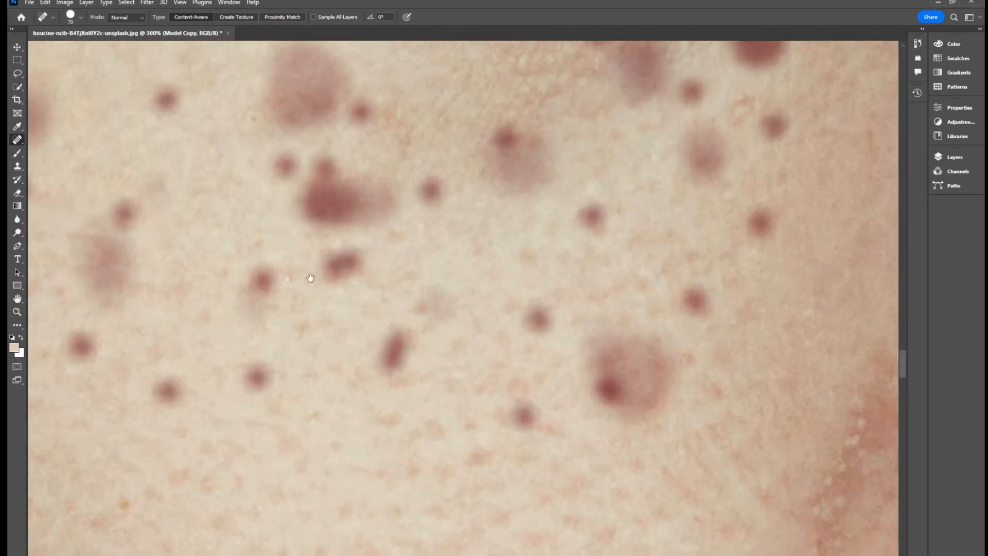
{"action": "left_click_drag", "start_coordinate": [269, 282], "coordinate": [527, 237]}
{"action": "left_click_drag", "start_coordinate": [344, 260], "coordinate": [374, 273]}
{"action": "left_click_drag", "start_coordinate": [313, 286], "coordinate": [360, 360]}
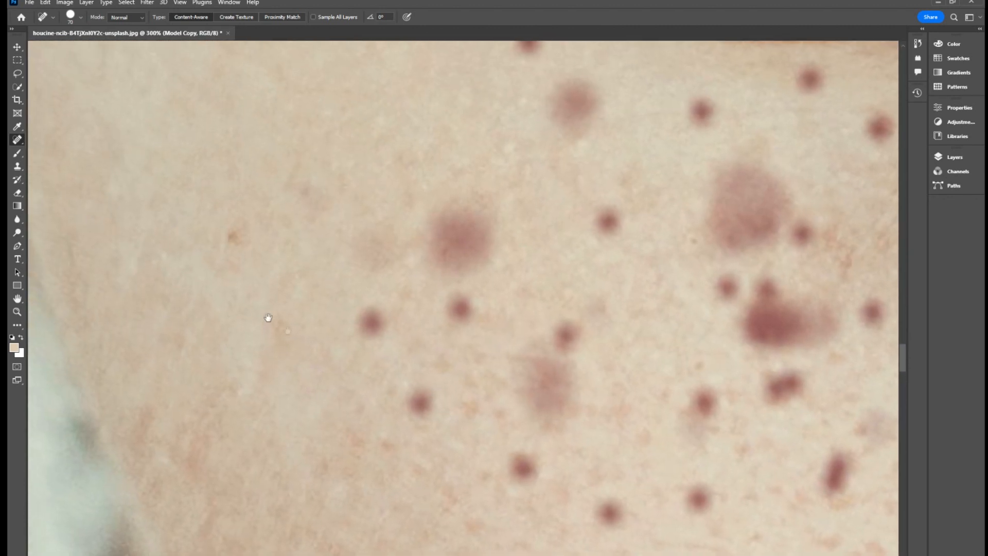
{"action": "key", "text": "bracketleft"}
{"action": "key", "text": "bracketleft"}
{"action": "key", "text": "bracketleft"}
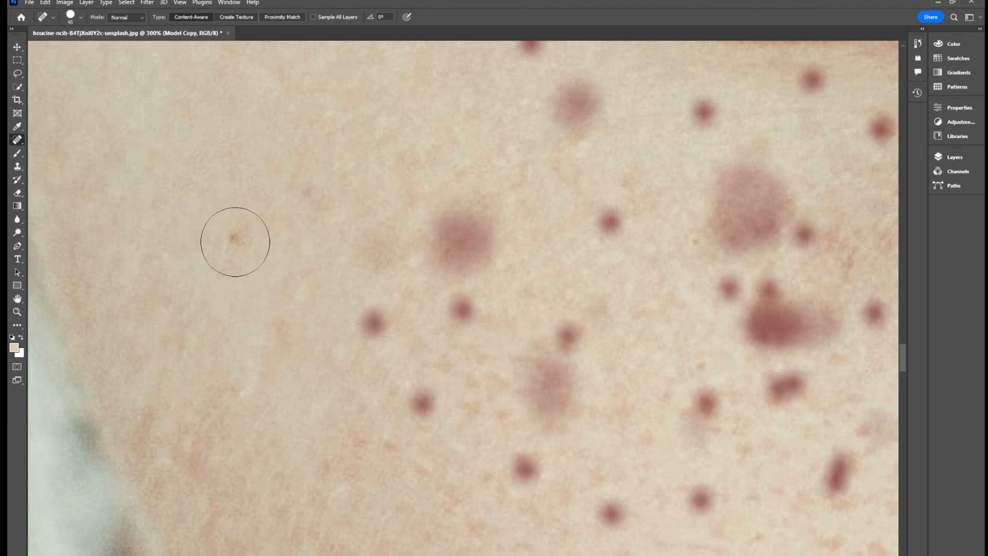
{"action": "left_click", "coordinate": [235, 238]}
{"action": "left_click", "coordinate": [365, 326]}
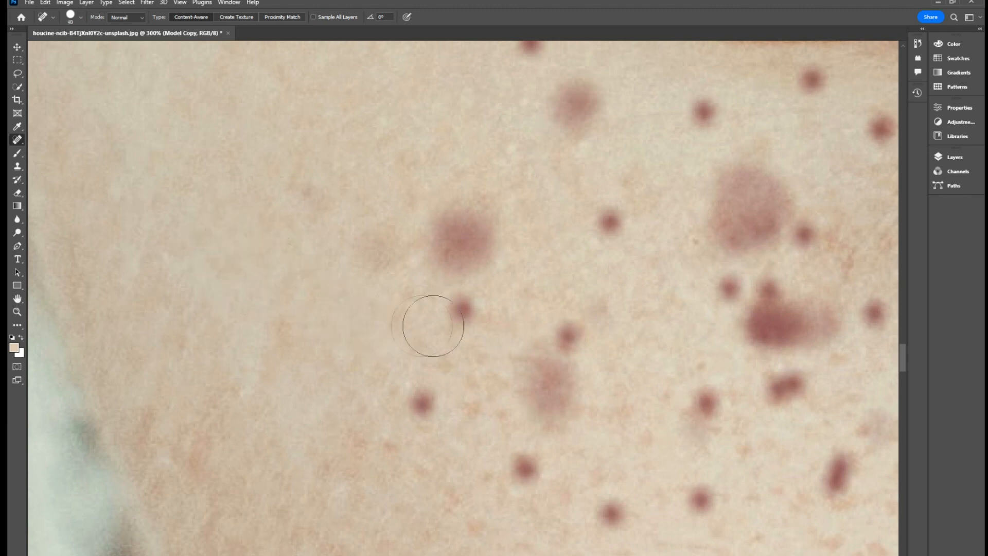
{"action": "left_click", "coordinate": [457, 318]}
Step: Enlarge the healing brush to 70 px and remove the large round freckle and faint discoloration on the outer cheek
{"action": "key", "text": "bracketright"}
{"action": "key", "text": "bracketright"}
{"action": "key", "text": "bracketright"}
{"action": "left_click", "coordinate": [461, 241]}
{"action": "left_click", "coordinate": [312, 207]}
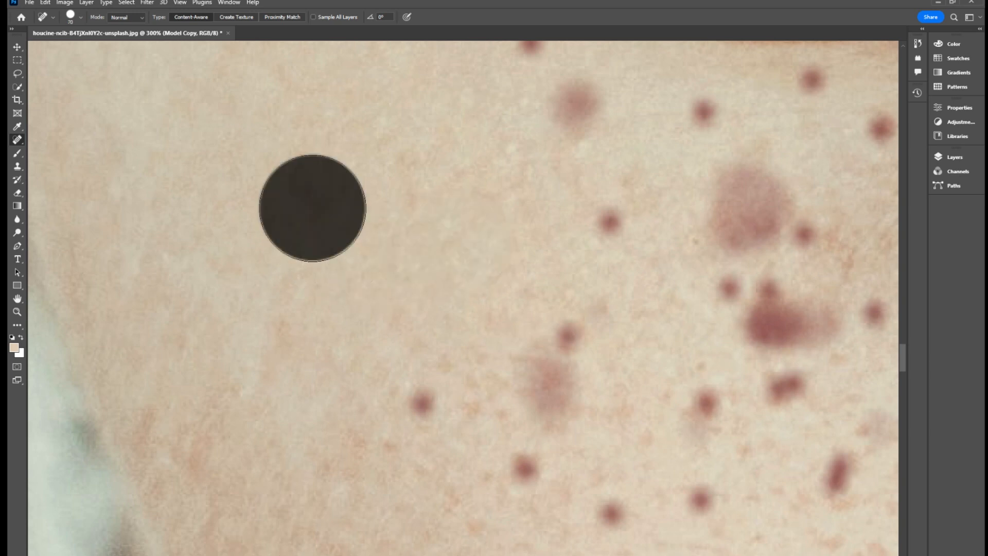
Step: Reduce the healing brush to 50 px and remove the next five isolated freckles across the outer cheek
{"action": "key", "text": "bracketleft"}
{"action": "key", "text": "bracketleft"}
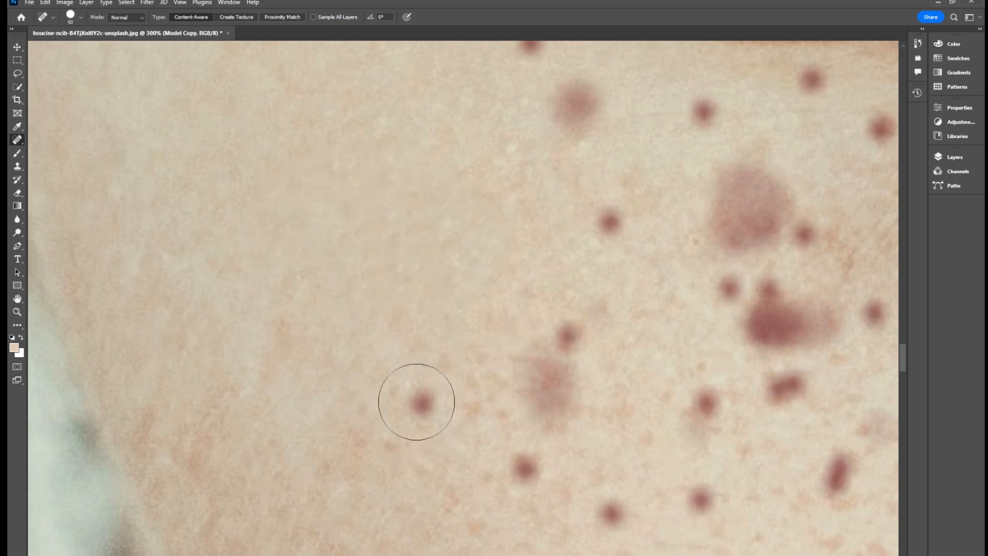
{"action": "left_click", "coordinate": [419, 401]}
{"action": "left_click", "coordinate": [572, 316]}
{"action": "left_click", "coordinate": [603, 229]}
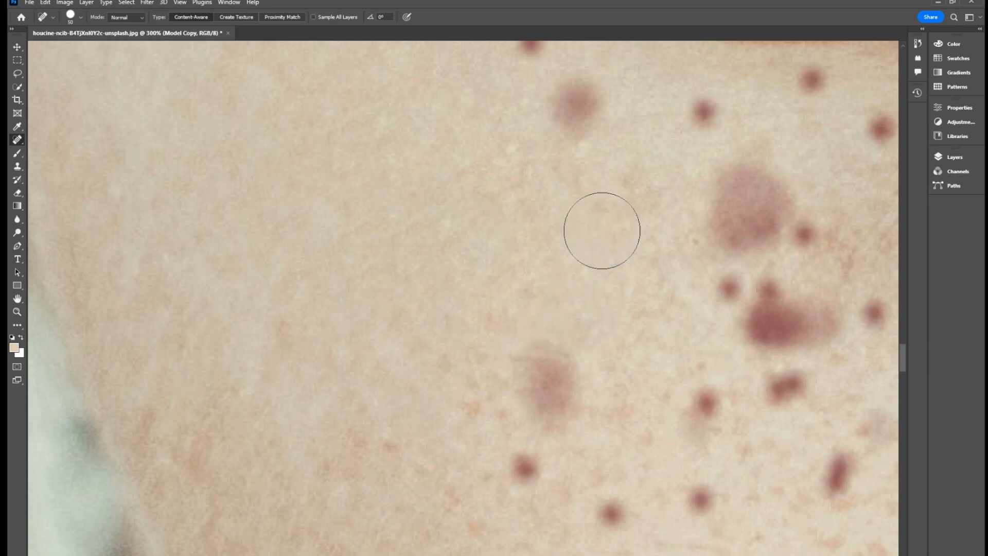
{"action": "left_click", "coordinate": [576, 109]}
{"action": "left_click", "coordinate": [703, 115]}
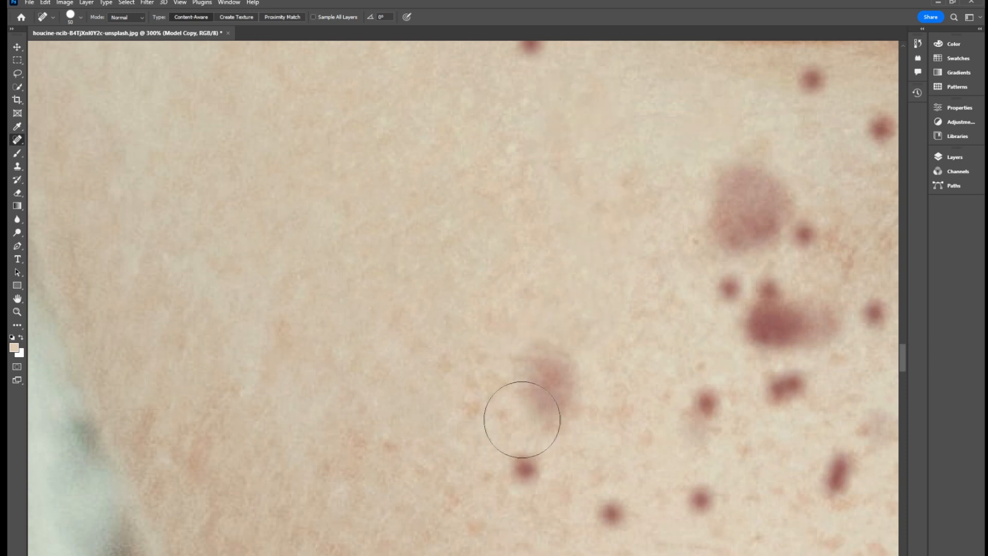
Step: Heal the pale oval blotch, the dots beneath it and the nearby skin marks on the lower outer cheek
{"action": "left_click", "coordinate": [545, 376]}
{"action": "left_click", "coordinate": [515, 481]}
{"action": "left_click", "coordinate": [461, 391]}
{"action": "left_click", "coordinate": [459, 366]}
{"action": "left_click_drag", "start_coordinate": [550, 433], "coordinate": [404, 314]}
{"action": "left_click", "coordinate": [453, 399]}
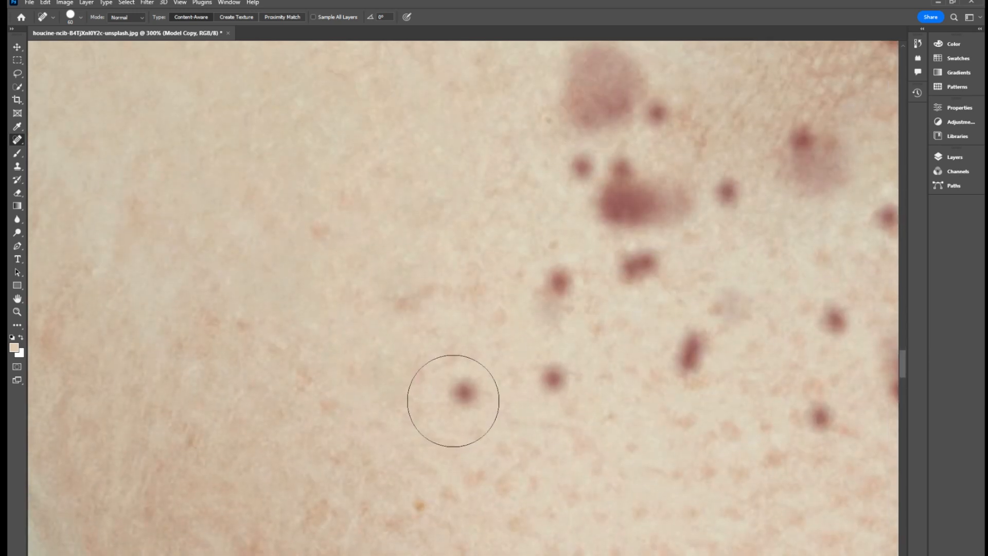
Step: Remove the small freckles along the lower edge of the cheek cluster with a 60 px healing brush
{"action": "left_click", "coordinate": [550, 280]}
{"action": "left_click", "coordinate": [550, 377]}
{"action": "left_click", "coordinate": [675, 361]}
{"action": "left_click_drag", "start_coordinate": [685, 359], "coordinate": [381, 312]}
{"action": "left_click", "coordinate": [393, 274]}
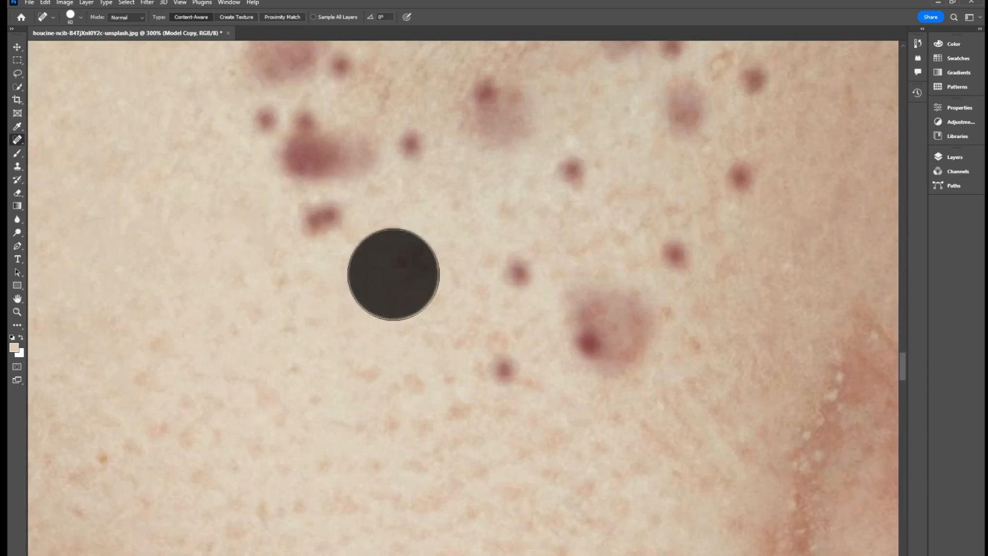
{"action": "left_click", "coordinate": [496, 265]}
{"action": "left_click", "coordinate": [497, 366]}
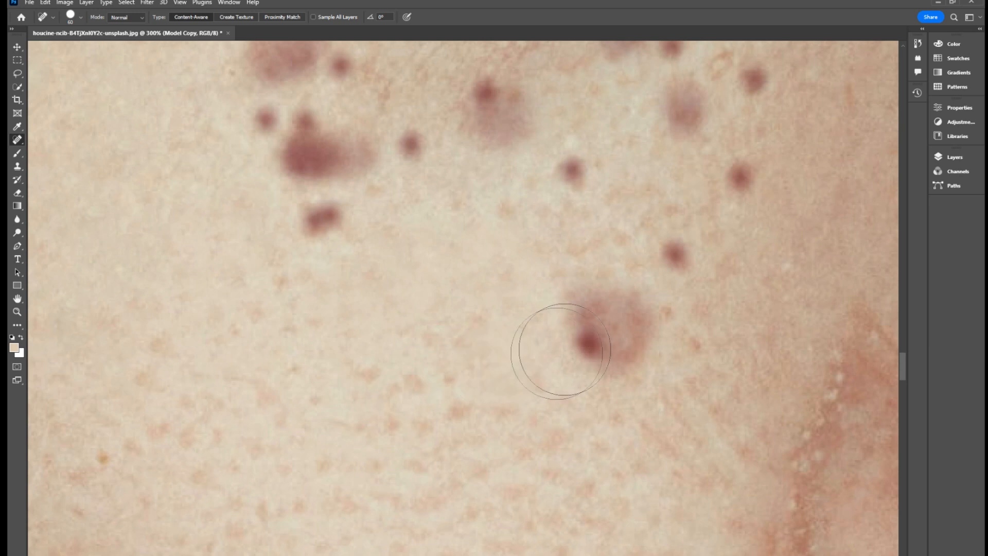
Step: Enlarge the healing brush and remove the large round blotch with a dark dot on the cheek beside the nose
{"action": "key", "text": "bracketright"}
{"action": "key", "text": "bracketright"}
{"action": "key", "text": "bracketright"}
{"action": "left_click", "coordinate": [623, 337]}
Step: Shrink the healing brush and remove the three small freckles above the healed blotch beside the nose
{"action": "key", "text": "bracketleft"}
{"action": "key", "text": "bracketleft"}
{"action": "key", "text": "bracketleft"}
{"action": "key", "text": "bracketleft"}
{"action": "key", "text": "bracketleft"}
{"action": "key", "text": "bracketleft"}
{"action": "key", "text": "bracketleft"}
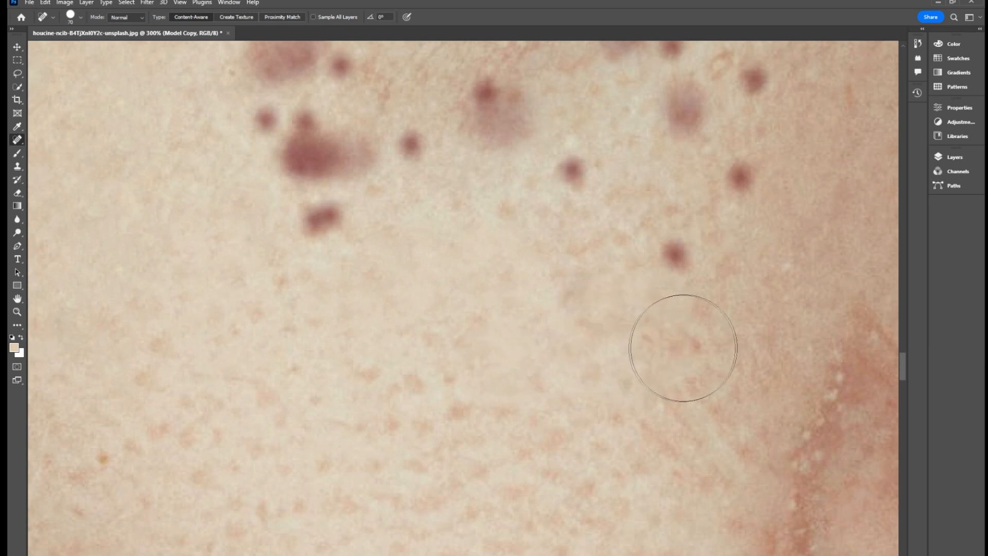
{"action": "left_click", "coordinate": [677, 257]}
{"action": "key", "text": "bracketright"}
{"action": "left_click", "coordinate": [565, 168]}
{"action": "left_click", "coordinate": [737, 179]}
Step: Heal the dark round freckle under the inner eye, the dots on either side of it and its leftover smudge
{"action": "left_click_drag", "start_coordinate": [691, 203], "coordinate": [520, 412]}
{"action": "left_click", "coordinate": [596, 310]}
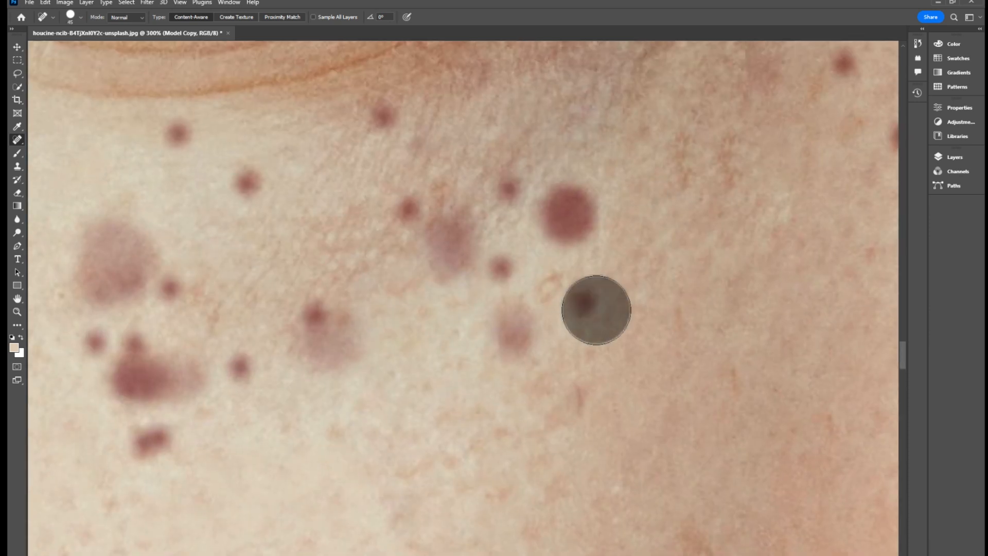
{"action": "left_click", "coordinate": [569, 218]}
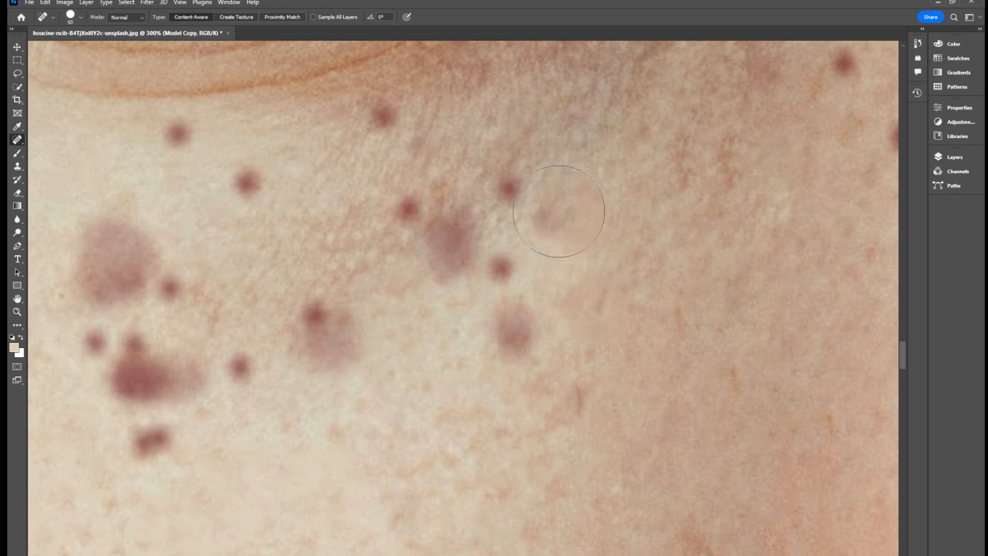
{"action": "left_click", "coordinate": [508, 189]}
{"action": "left_click", "coordinate": [544, 226]}
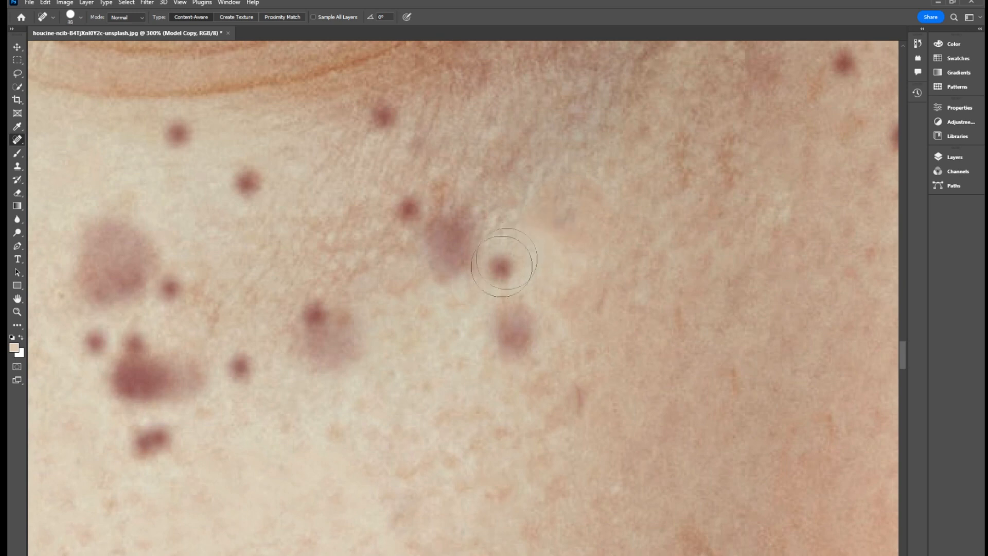
Step: Remove the small dot and oval freckle below it on the inner cheek, and heal the reddish marks nearby
{"action": "left_click", "coordinate": [505, 265]}
{"action": "left_click", "coordinate": [514, 331]}
{"action": "left_click", "coordinate": [515, 312]}
{"action": "key", "text": "bracketright"}
{"action": "left_click", "coordinate": [554, 407]}
{"action": "left_click", "coordinate": [590, 359]}
Step: Enlarge the healing brush to 80 px and remove the oval blotch together with its adjoining dot under the eye
{"action": "key", "text": "bracketright"}
{"action": "key", "text": "bracketright"}
{"action": "key", "text": "bracketright"}
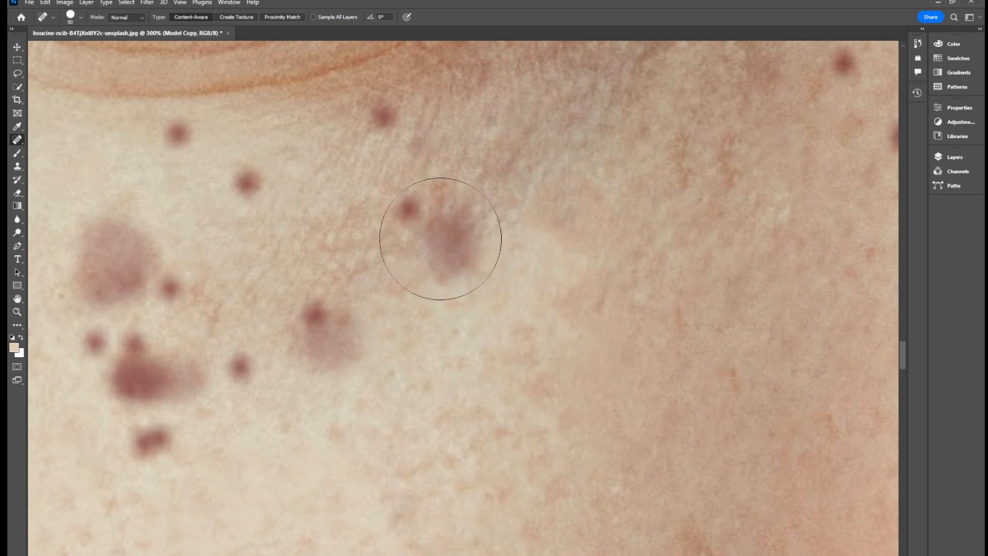
{"action": "left_click", "coordinate": [440, 240]}
Step: Reduce the healing brush to 35 px and remove the three small freckles just below the lower eyelid
{"action": "key", "text": "bracketleft"}
{"action": "key", "text": "bracketleft"}
{"action": "key", "text": "bracketleft"}
{"action": "key", "text": "bracketleft"}
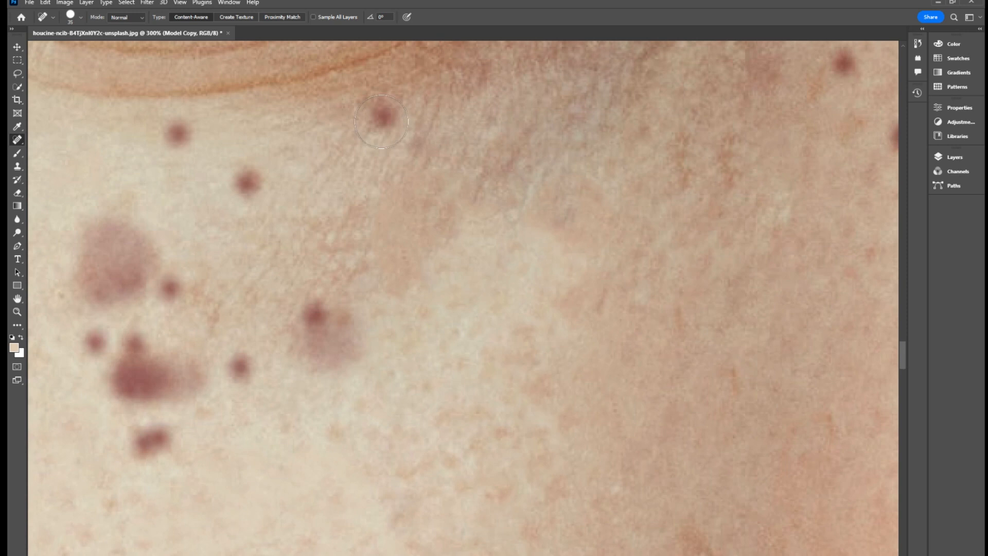
{"action": "left_click", "coordinate": [382, 117]}
{"action": "left_click", "coordinate": [248, 183]}
{"action": "left_click", "coordinate": [179, 137]}
Step: Heal the mid-cheek blotch with a 70 px brush and the small dot beside it with a 35 px brush
{"action": "key", "text": "bracketright"}
{"action": "key", "text": "bracketleft"}
{"action": "left_click", "coordinate": [320, 335]}
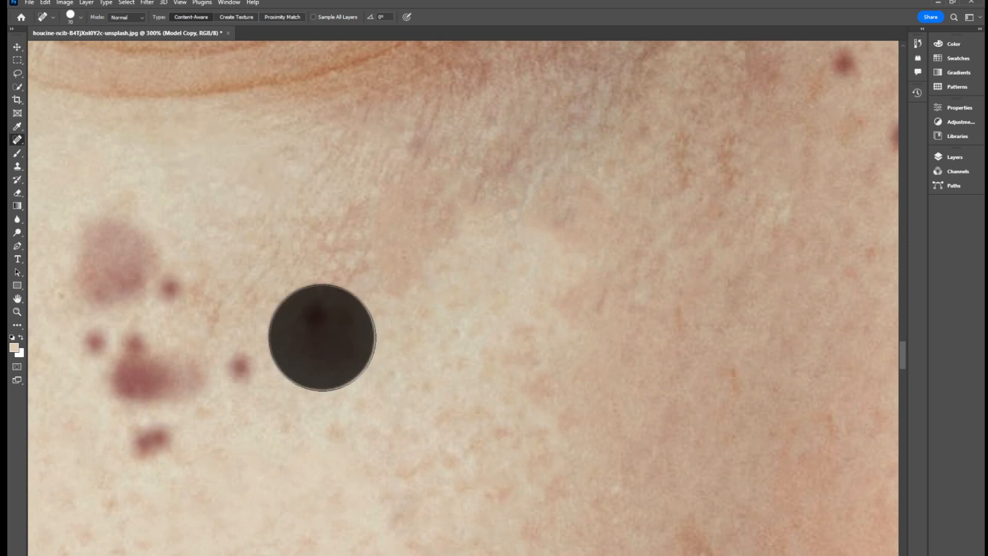
{"action": "key", "text": "bracketleft"}
{"action": "left_click", "coordinate": [238, 368]}
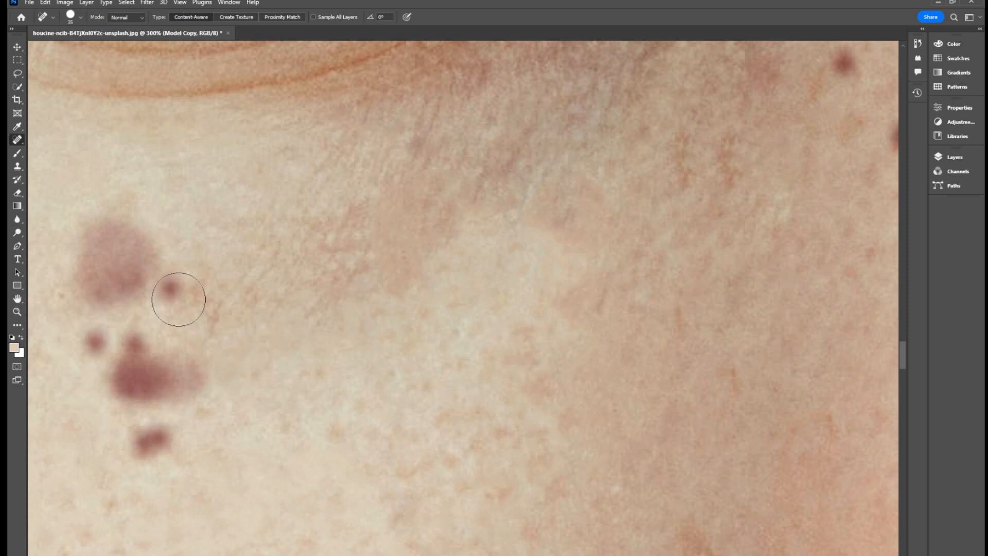
Step: Enlarge the healing brush to 90 px and remove the big pale blotch with its adjacent dot below the eye
{"action": "key", "text": "ctrl+minus"}
{"action": "left_click_drag", "start_coordinate": [167, 331], "coordinate": [433, 401]}
{"action": "left_click", "coordinate": [350, 250]}
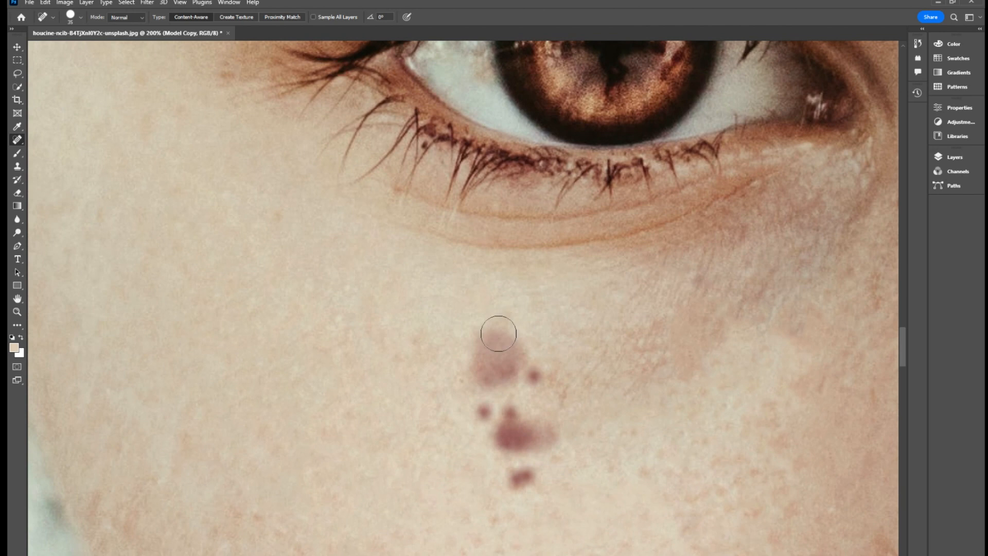
{"action": "key", "text": "bracketright"}
{"action": "key", "text": "bracketright"}
{"action": "key", "text": "bracketright"}
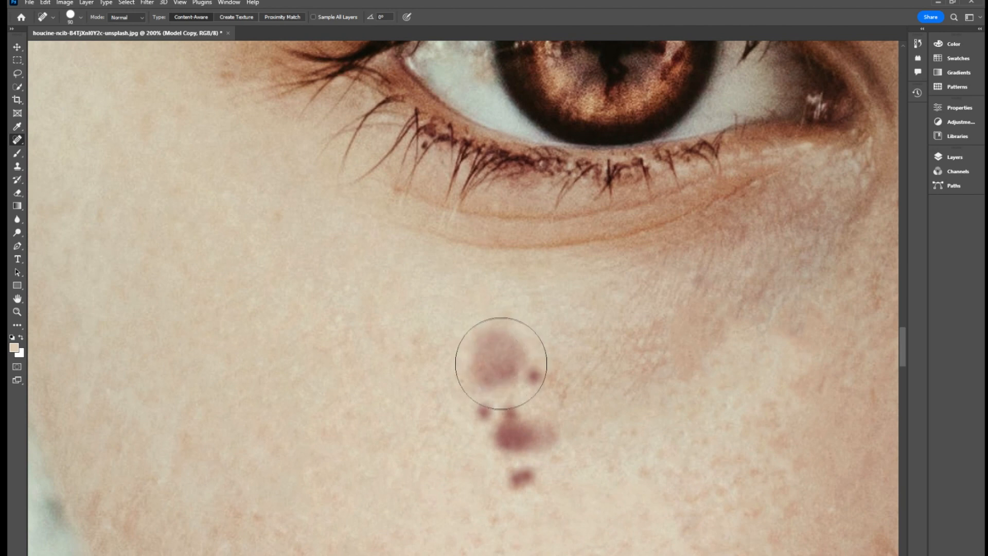
{"action": "left_click", "coordinate": [500, 361]}
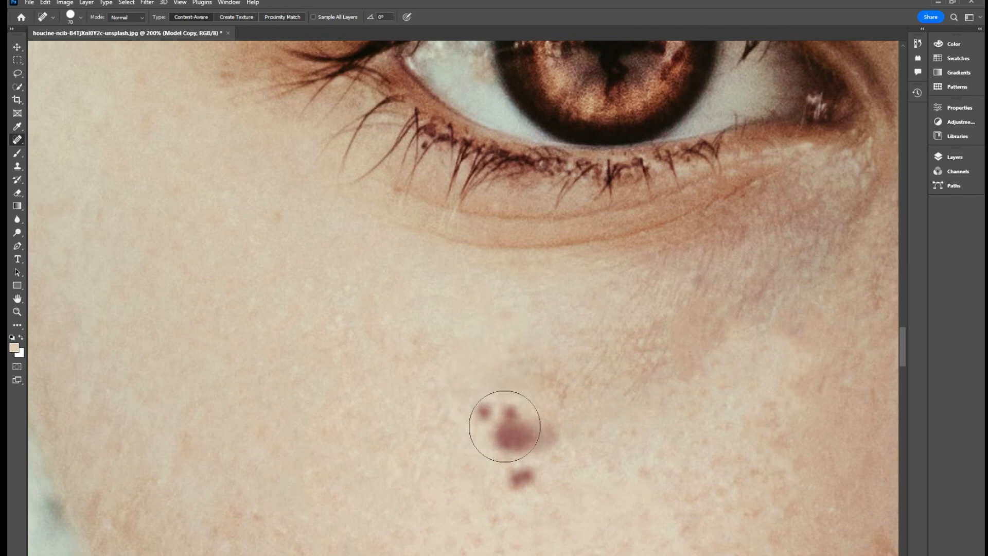
Step: Heal the remaining dark cluster on the cheek with a 70 px brush and the double dot beneath it with a 45 px brush
{"action": "left_click", "coordinate": [522, 417]}
{"action": "key", "text": "bracketleft"}
{"action": "key", "text": "bracketleft"}
{"action": "left_click", "coordinate": [520, 479]}
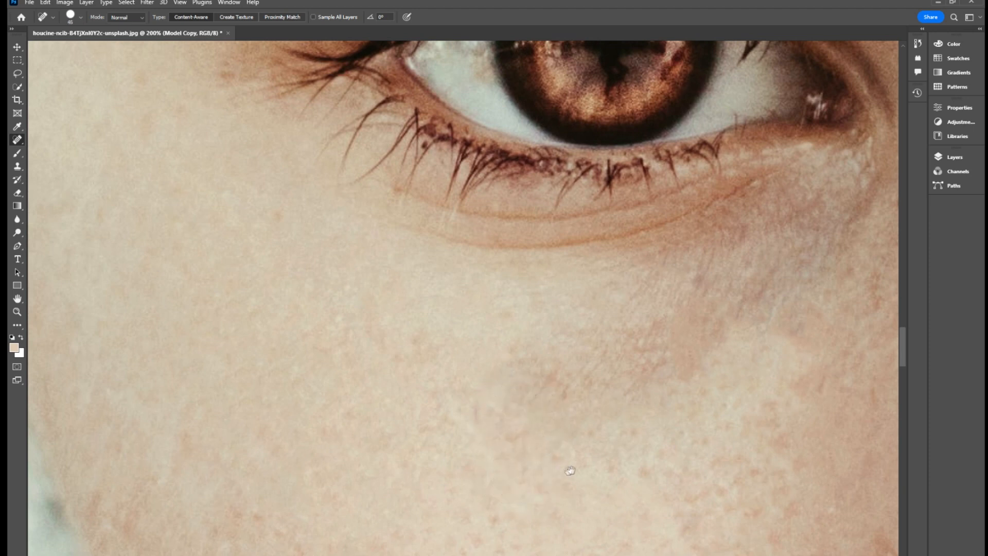
Step: Remove the small freckles along the lower near side of the nose bridge with the 45 px healing brush
{"action": "left_click_drag", "start_coordinate": [569, 468], "coordinate": [298, 240]}
{"action": "left_click_drag", "start_coordinate": [691, 254], "coordinate": [360, 486]}
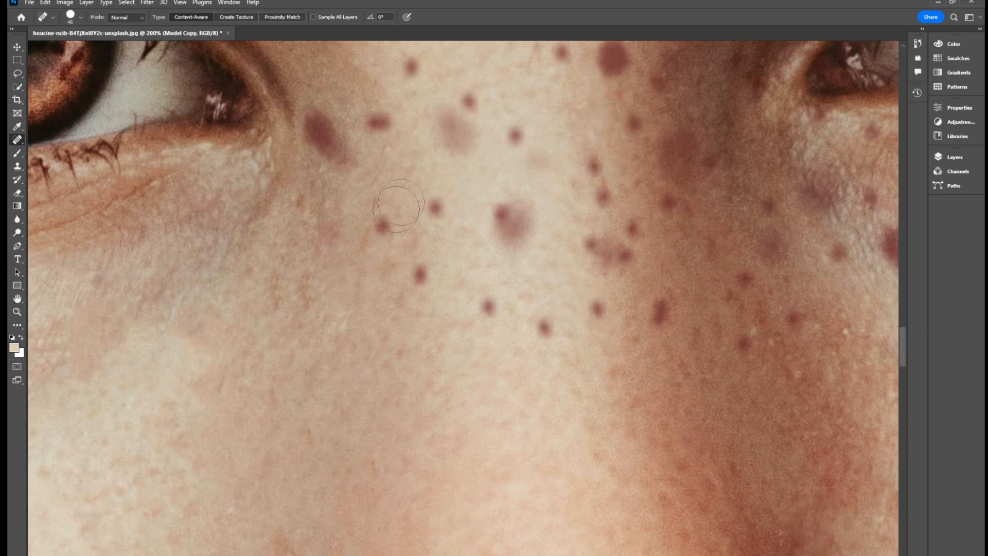
{"action": "left_click", "coordinate": [432, 211]}
{"action": "left_click", "coordinate": [418, 278]}
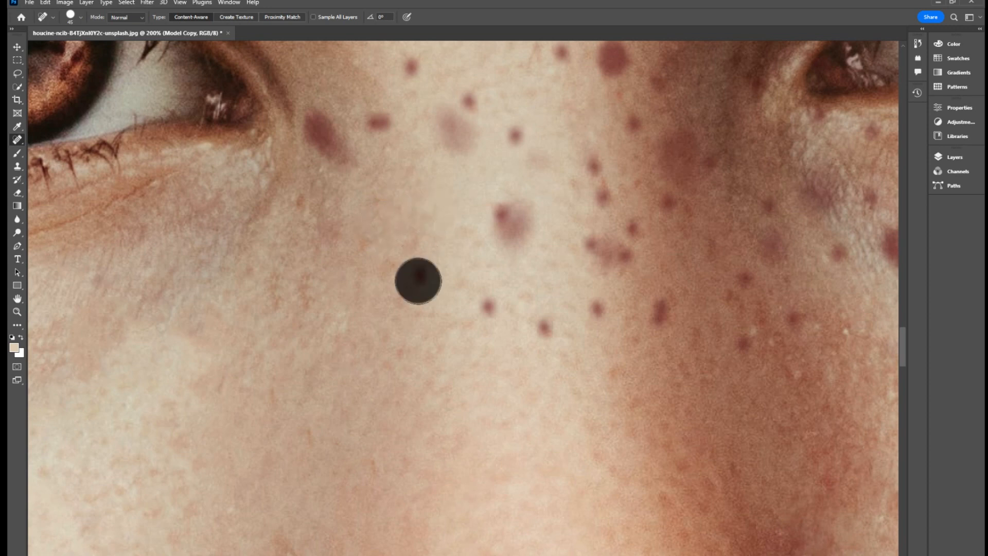
{"action": "left_click", "coordinate": [489, 310]}
{"action": "left_click", "coordinate": [543, 324]}
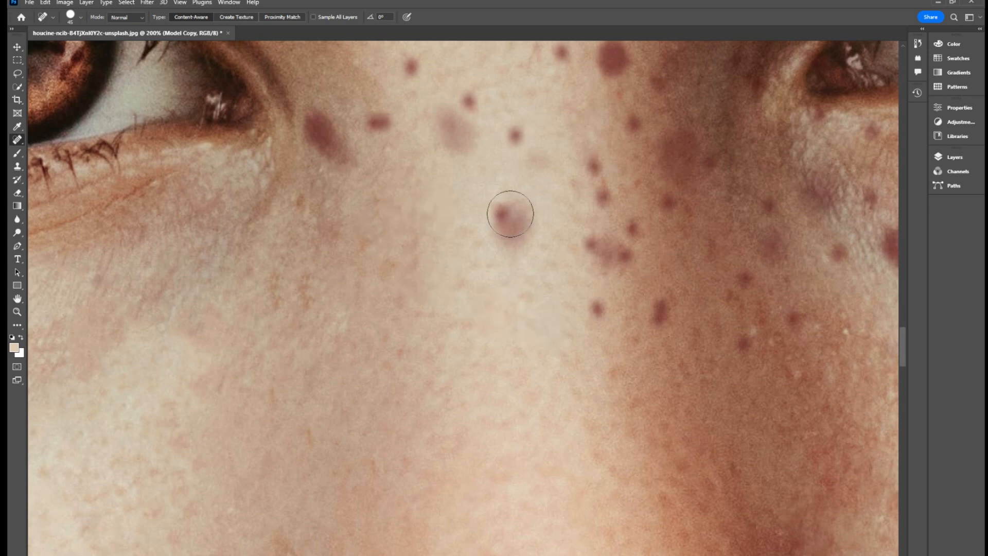
Step: Heal the double dot on the nose bridge and the two small single dots above it
{"action": "left_click", "coordinate": [510, 224]}
{"action": "left_click", "coordinate": [523, 138]}
{"action": "left_click_drag", "start_coordinate": [499, 115], "coordinate": [530, 316]}
{"action": "left_click_drag", "start_coordinate": [437, 270], "coordinate": [429, 288]}
Step: Remove the small and the oblong dark spots beside the near eye's inner corner, plus the faint mark below them
{"action": "left_click", "coordinate": [416, 324]}
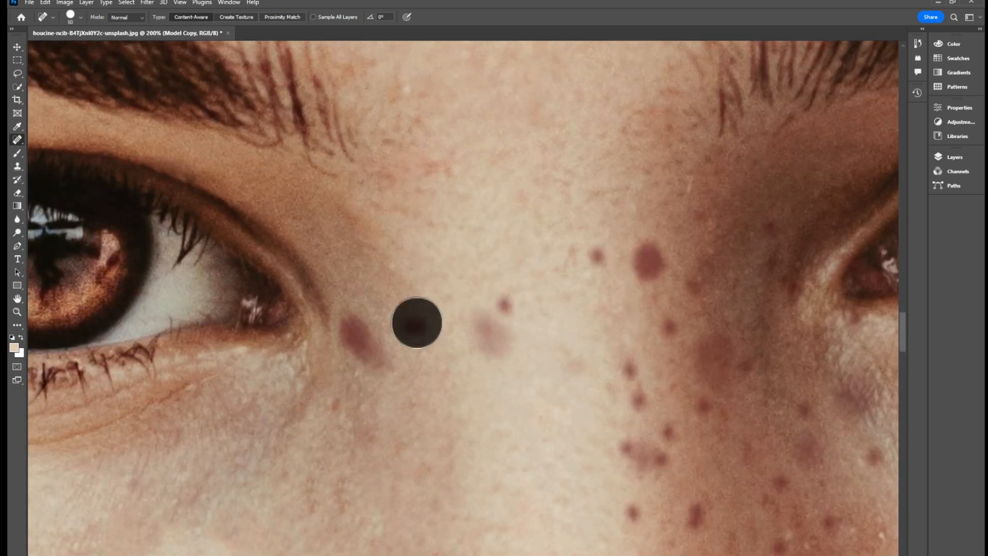
{"action": "left_click", "coordinate": [369, 344]}
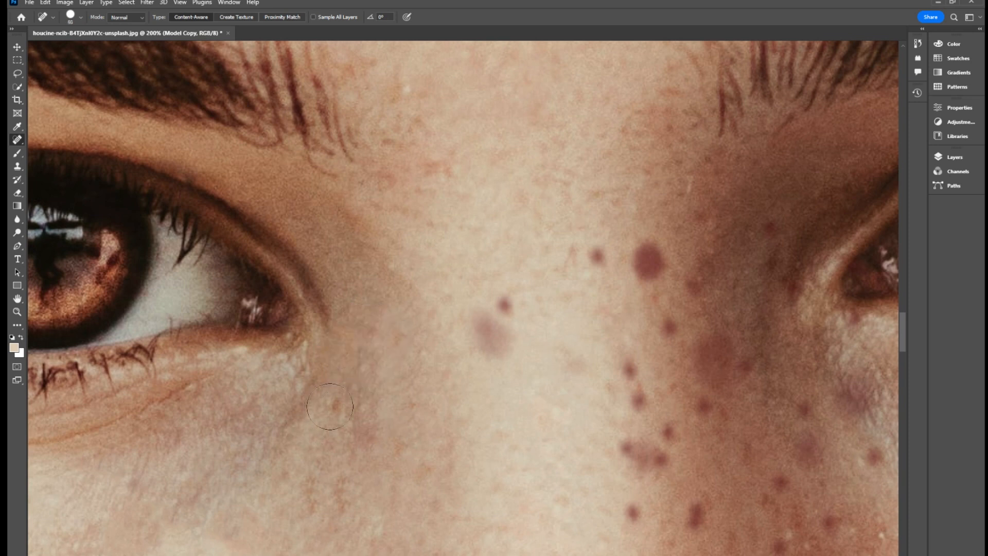
{"action": "left_click_drag", "start_coordinate": [332, 406], "coordinate": [340, 393]}
Step: Heal the small dot between the eyes and the pale blotch beneath it, using a 70 px brush for the blotch
{"action": "left_click", "coordinate": [506, 310]}
{"action": "key", "text": "bracketright"}
{"action": "left_click", "coordinate": [490, 332]}
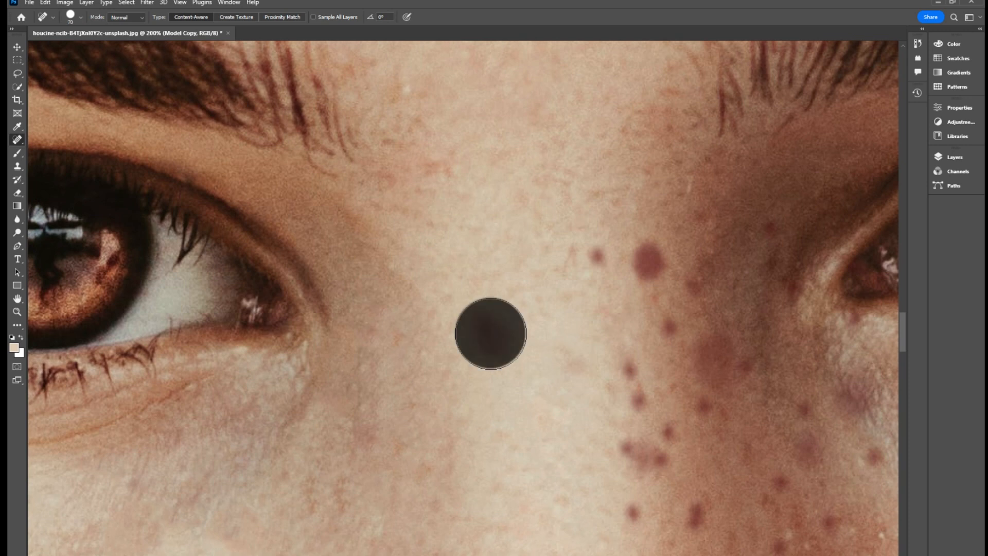
Step: Remove the dot and the large dark spot high on the nose bridge with the 70 px brush
{"action": "left_click_drag", "start_coordinate": [556, 307], "coordinate": [402, 350]}
{"action": "left_click", "coordinate": [428, 307]}
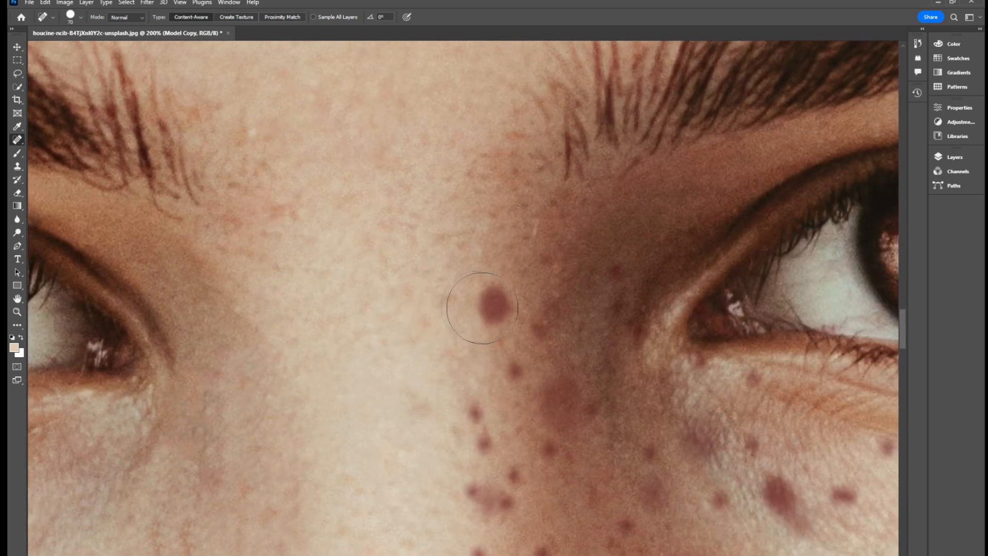
{"action": "left_click", "coordinate": [494, 308]}
Step: Reduce the healing brush size and remove the three faint dots on the shaded upper side of the nose
{"action": "key", "text": "bracketleft"}
{"action": "key", "text": "bracketleft"}
{"action": "left_click", "coordinate": [541, 329]}
{"action": "left_click", "coordinate": [550, 269]}
{"action": "left_click", "coordinate": [617, 275]}
Step: Heal the small dots scattered down the shaded side of the nose with a 40 px brush
{"action": "key", "text": "space"}
{"action": "mouse_move", "coordinate": [528, 393]}
{"action": "left_mouse_down"}
{"action": "mouse_move", "coordinate": [398, 261]}
{"action": "mouse_move", "coordinate": [389, 241]}
{"action": "left_mouse_up"}
{"action": "left_click", "coordinate": [333, 406]}
{"action": "left_click", "coordinate": [399, 406]}
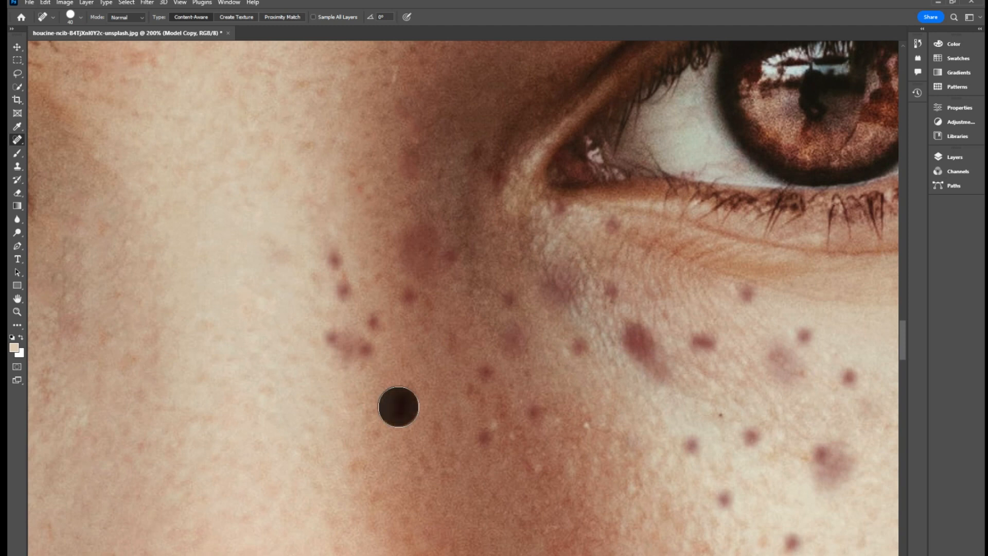
{"action": "left_click", "coordinate": [409, 303]}
{"action": "left_click", "coordinate": [414, 172]}
Step: Heal the paired dots on the nose bridge with the 40 px brush and the cluster beneath them with a 70 px brush
{"action": "left_click", "coordinate": [335, 257]}
{"action": "left_click", "coordinate": [341, 286]}
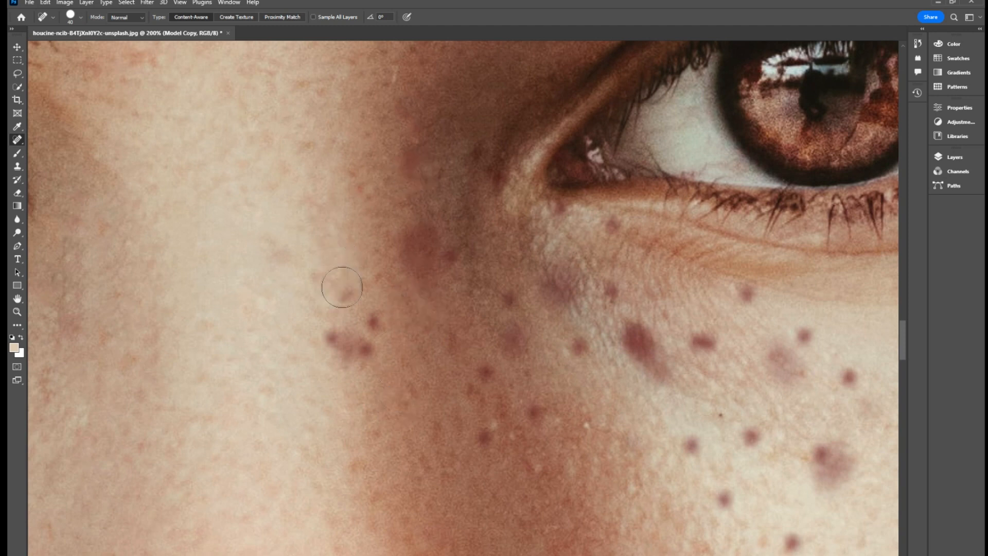
{"action": "left_click", "coordinate": [322, 278]}
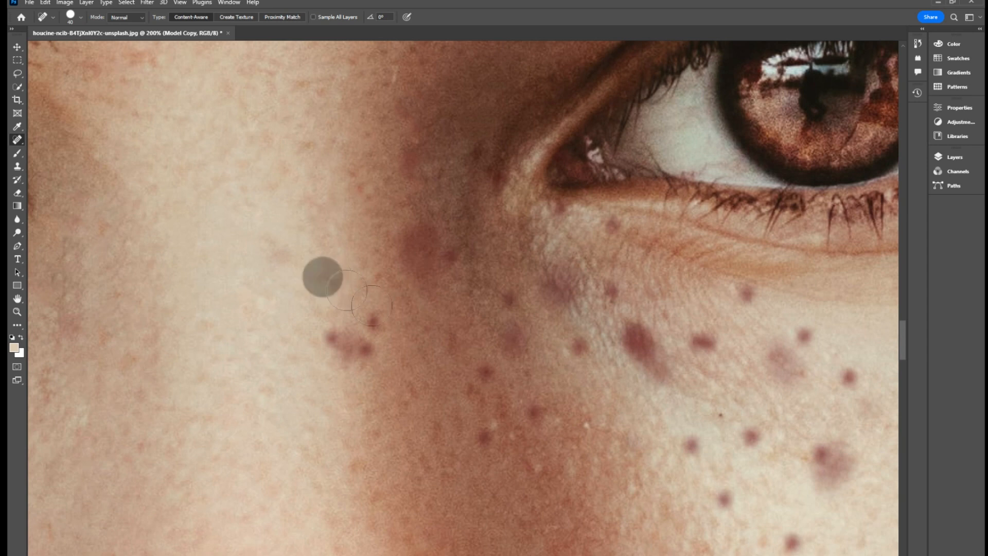
{"action": "left_click", "coordinate": [348, 349]}
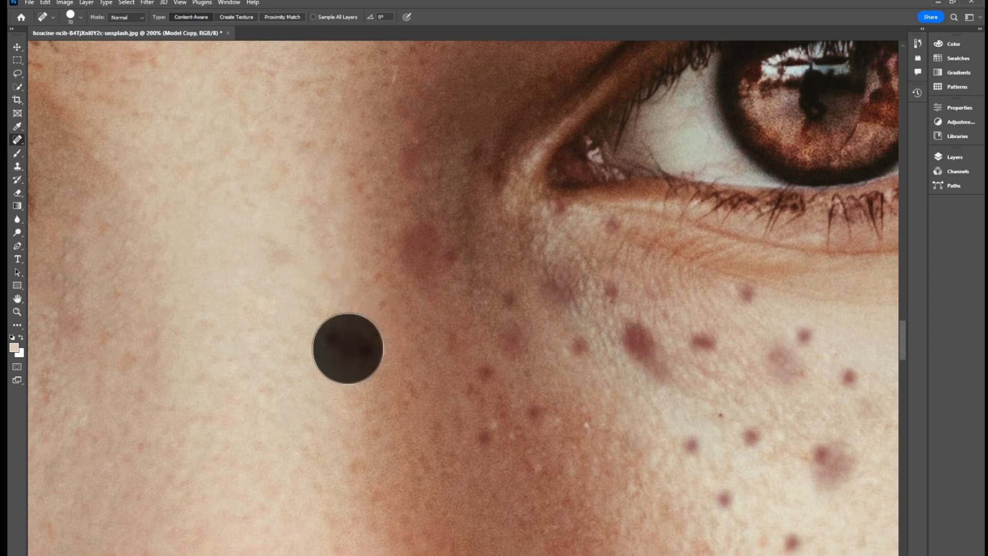
{"action": "left_click", "coordinate": [383, 311]}
Step: Heal the reddish patch, the large dark blotch and the neighbouring dots on the shaded side of the nose
{"action": "key", "text": "bracketright"}
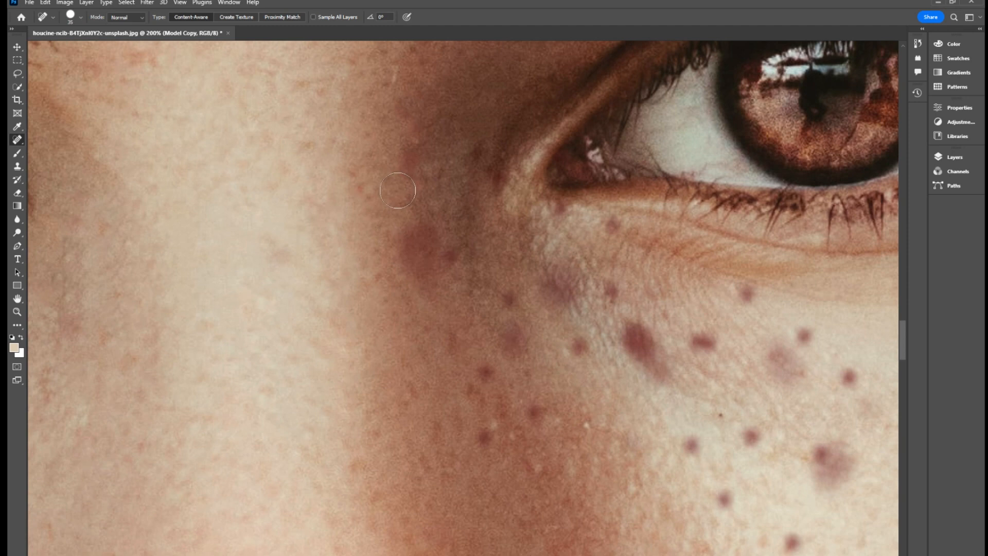
{"action": "left_click", "coordinate": [408, 166]}
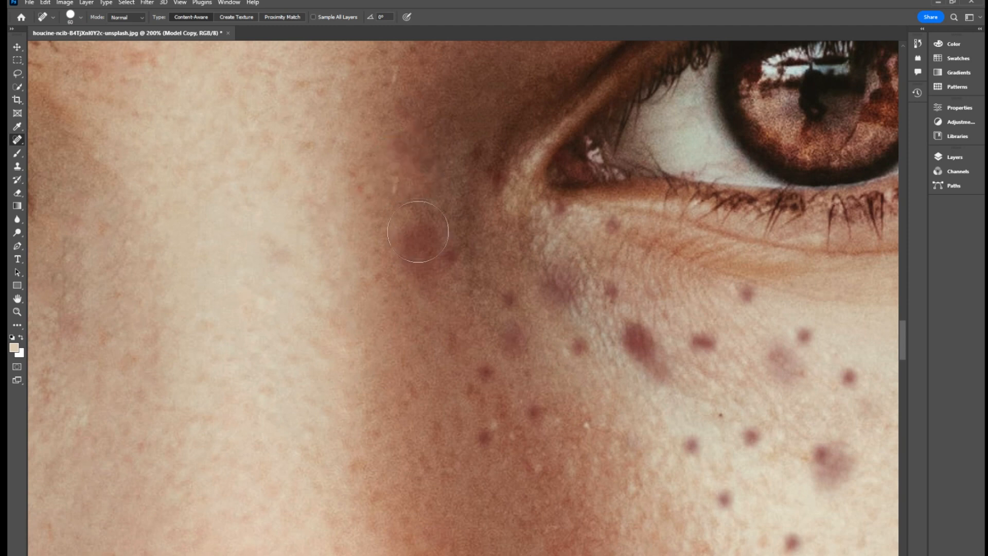
{"action": "left_click", "coordinate": [422, 257]}
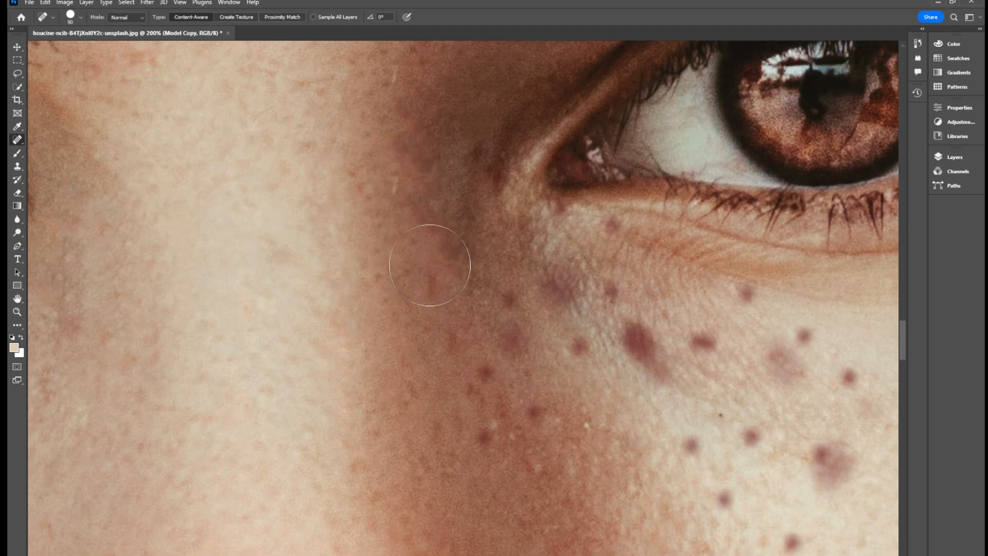
{"action": "left_click", "coordinate": [502, 290]}
Step: Remove the dot at the far eye's inner corner and the violet spot and orange dot below it, starting with a 45 px brush
{"action": "left_click_drag", "start_coordinate": [468, 261], "coordinate": [325, 257]}
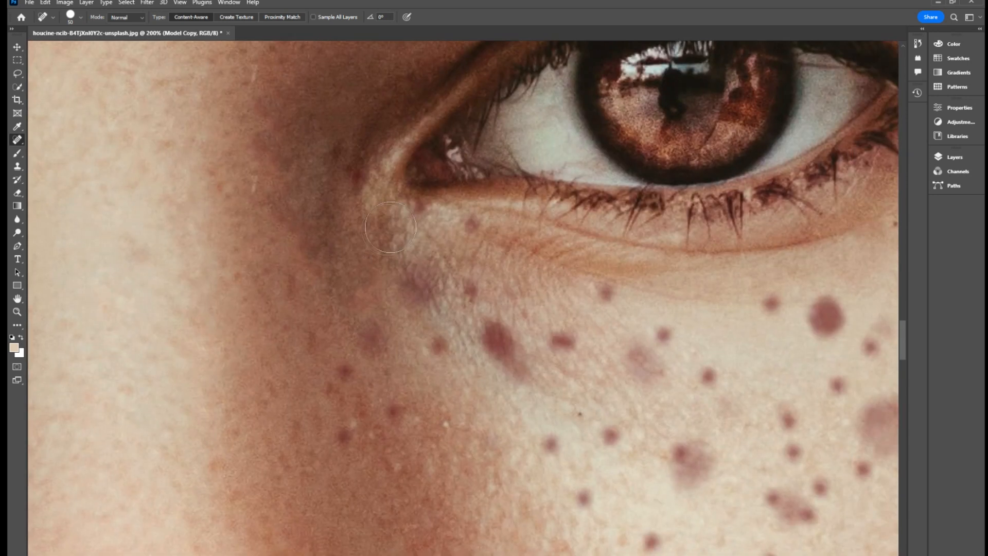
{"action": "left_click", "coordinate": [416, 209]}
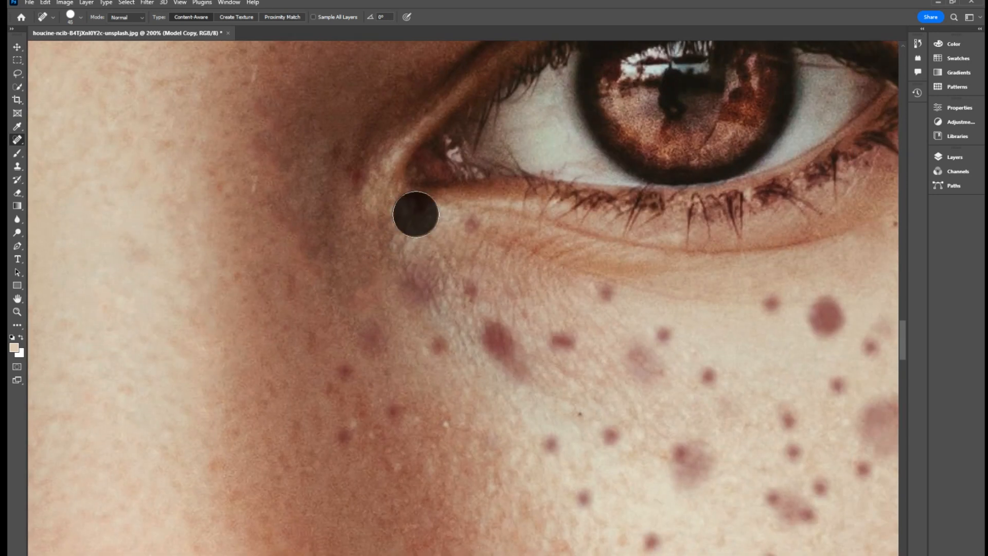
{"action": "key", "text": "]"}
{"action": "left_click", "coordinate": [422, 290]}
{"action": "left_click", "coordinate": [432, 352]}
Step: Enlarge the brush and heal the faint blotch and the three small dots on the shaded side of the nose
{"action": "key", "text": "]"}
{"action": "left_click", "coordinate": [375, 342]}
{"action": "left_click", "coordinate": [342, 379]}
{"action": "left_click", "coordinate": [344, 426]}
{"action": "left_click", "coordinate": [394, 416]}
Step: Heal the oblong dark spot on the inner cheek below the eye corner with a larger brush
{"action": "left_click_drag", "start_coordinate": [416, 374], "coordinate": [311, 304]}
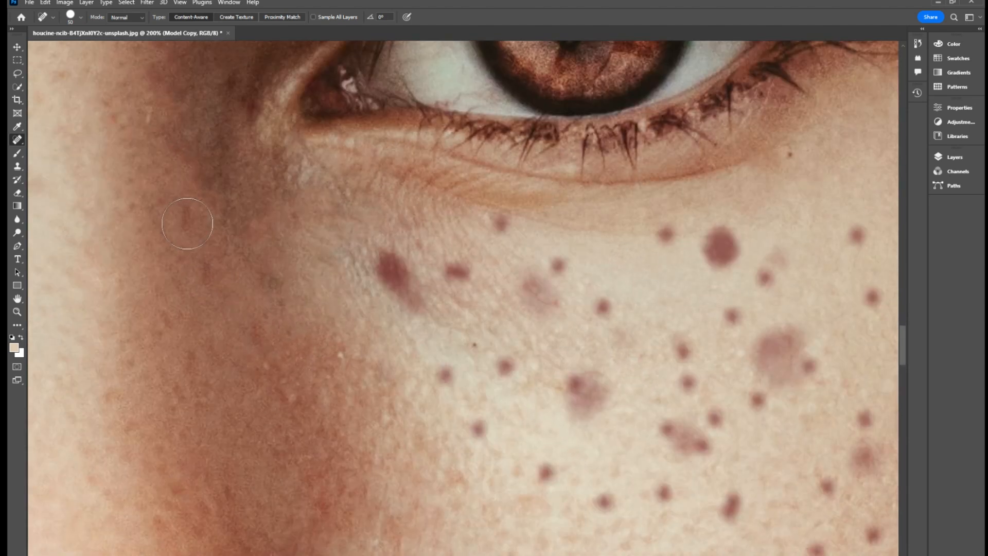
{"action": "mouse_move", "coordinate": [378, 290]}
{"action": "left_mouse_down"}
{"action": "mouse_move", "coordinate": [183, 237]}
{"action": "mouse_move", "coordinate": [220, 233]}
{"action": "left_mouse_up"}
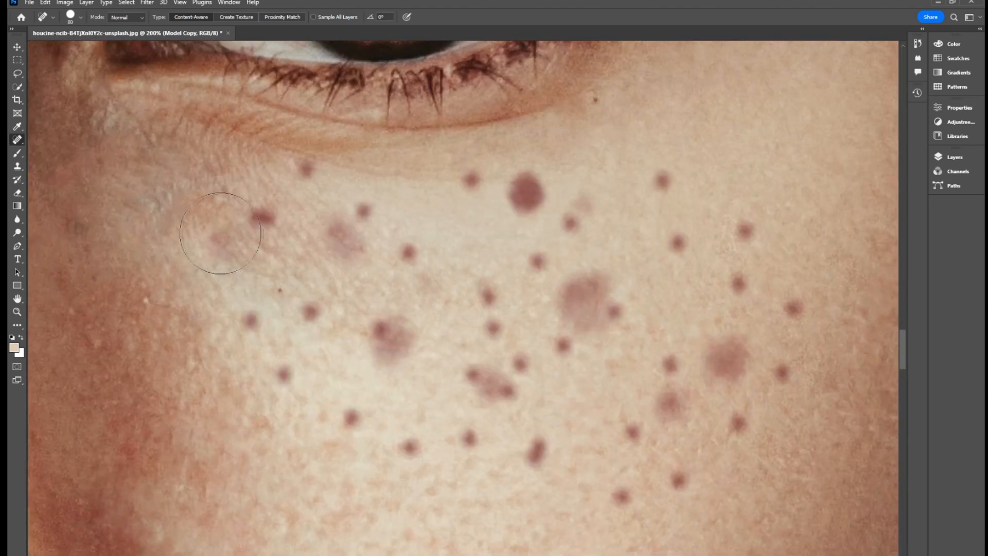
{"action": "left_click", "coordinate": [207, 258]}
Step: Remove the small freckles just below the lower eyelid on the inner cheek with 45 px and 40 px brushes
{"action": "left_click", "coordinate": [259, 219]}
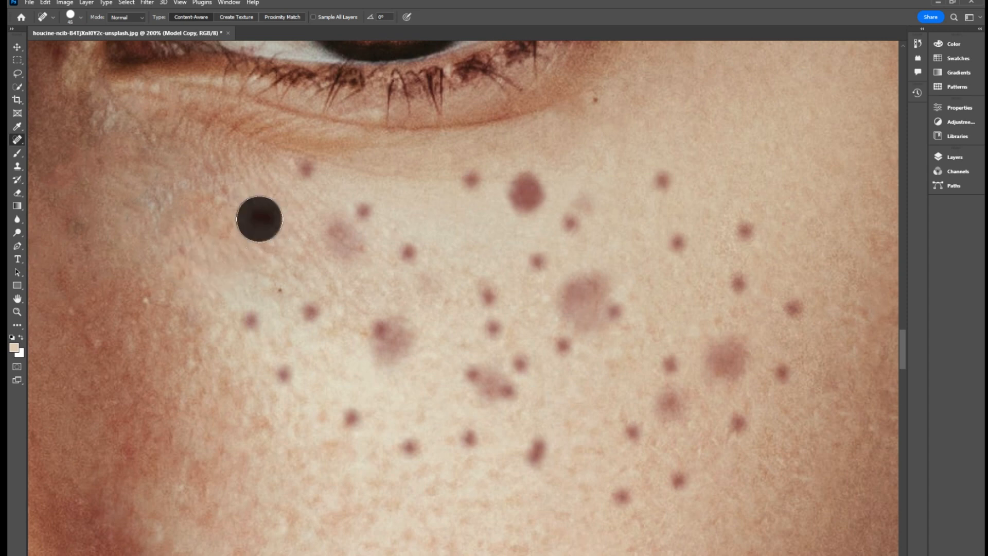
{"action": "left_click", "coordinate": [302, 172]}
{"action": "left_click", "coordinate": [369, 208]}
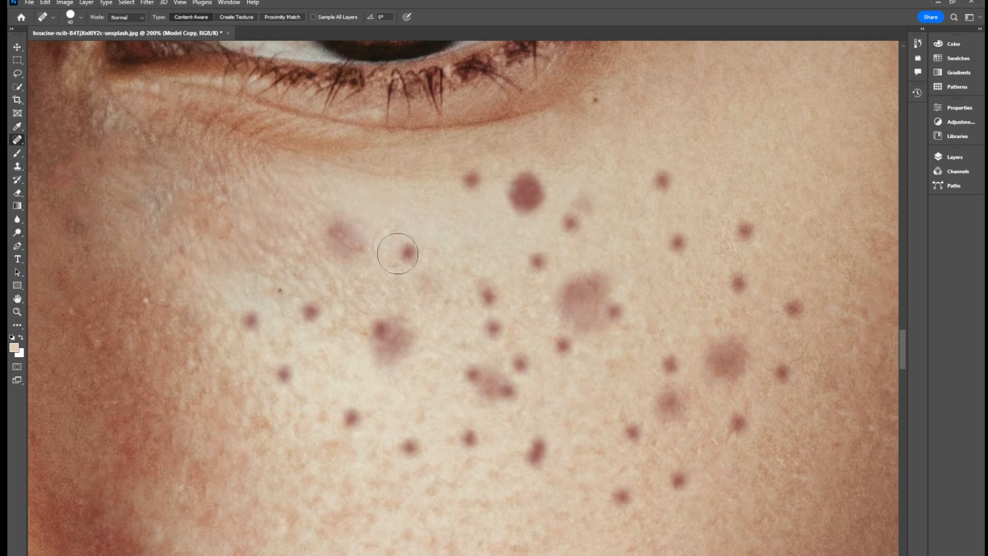
{"action": "left_click", "coordinate": [407, 254]}
Step: Heal the four small dots on the inner cheek beside the nose with the 40 px brush
{"action": "left_click", "coordinate": [310, 317]}
{"action": "left_click", "coordinate": [290, 287]}
{"action": "left_click", "coordinate": [256, 319]}
{"action": "left_click", "coordinate": [282, 372]}
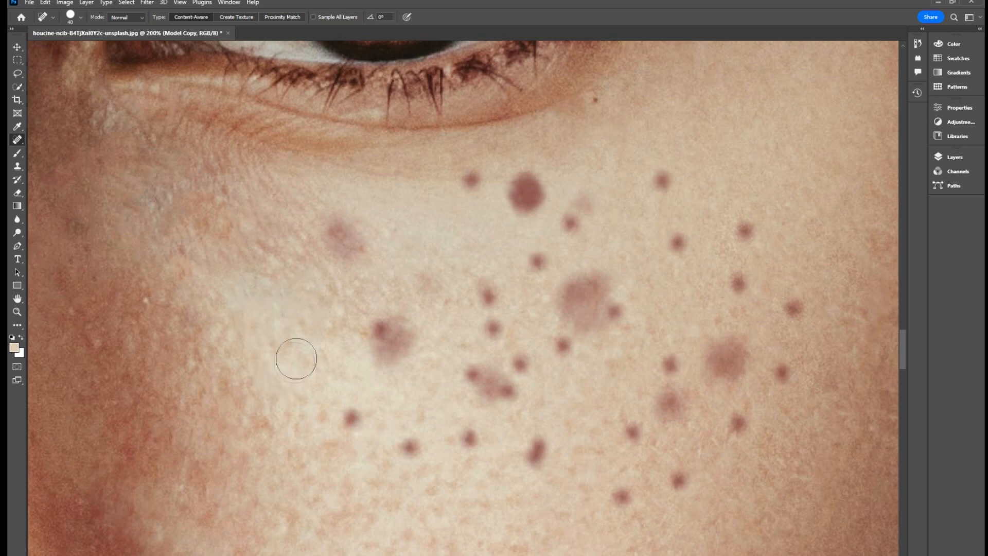
Step: Remove the row of four small freckles along the lower edge of the cheek group with the 40 px brush
{"action": "left_click_drag", "start_coordinate": [293, 360], "coordinate": [170, 249]}
{"action": "left_click", "coordinate": [223, 310]}
{"action": "left_click", "coordinate": [280, 334]}
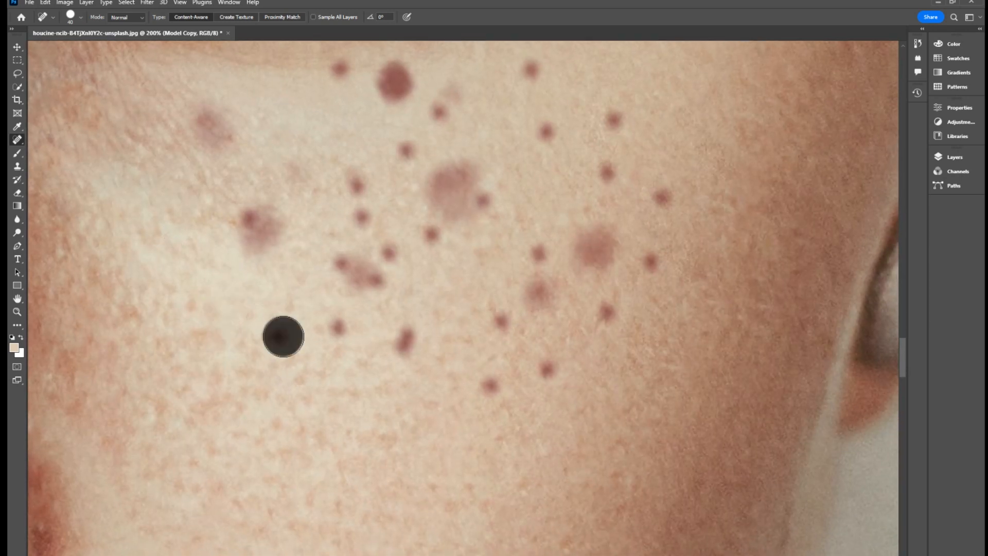
{"action": "left_click", "coordinate": [336, 327]}
{"action": "left_click", "coordinate": [405, 338]}
Step: Enlarge the brush to 45 px and heal the small freckles and the small pale blotch on the lower outer cheek
{"action": "key", "text": "bracketright"}
{"action": "left_click", "coordinate": [490, 386]}
{"action": "left_click", "coordinate": [547, 369]}
{"action": "left_click", "coordinate": [502, 320]}
{"action": "left_click", "coordinate": [490, 298]}
{"action": "left_click", "coordinate": [537, 251]}
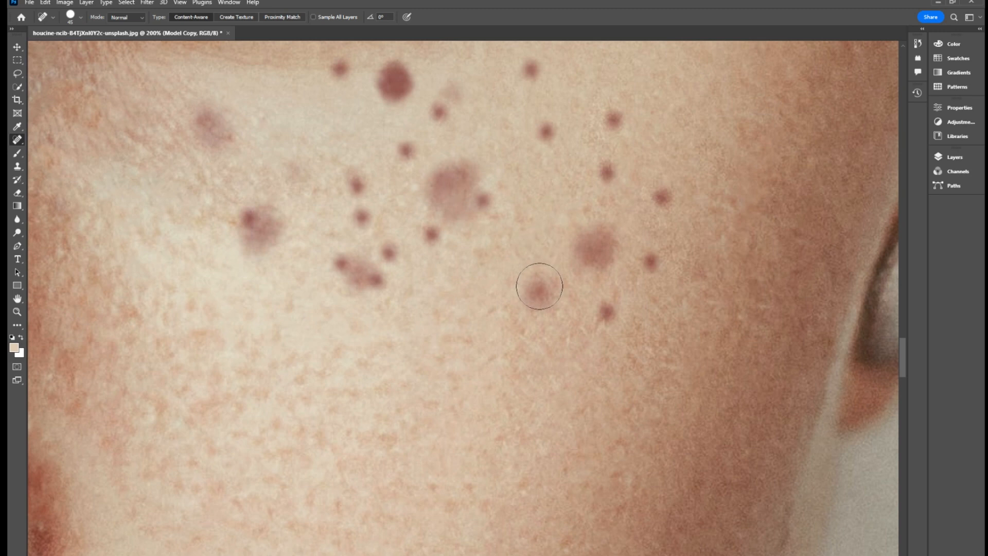
{"action": "left_click", "coordinate": [544, 293]}
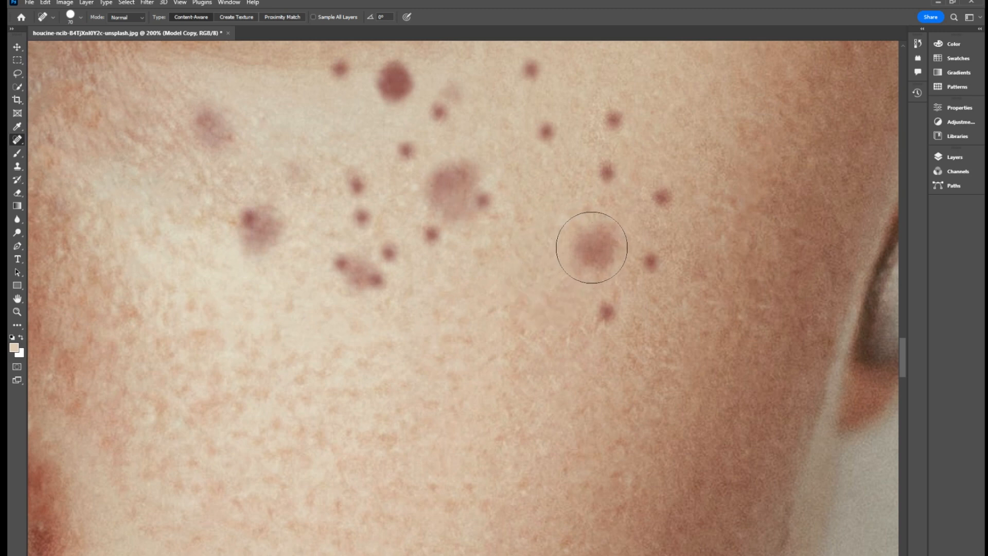
Step: Heal the round pale blotch on the outer cheek with a 70 px brush and remove the small dots around it
{"action": "left_click", "coordinate": [591, 248]}
{"action": "left_click", "coordinate": [662, 196]}
{"action": "left_click", "coordinate": [651, 261]}
{"action": "left_click", "coordinate": [608, 312]}
{"action": "left_click", "coordinate": [604, 173]}
{"action": "left_click", "coordinate": [615, 120]}
{"action": "left_click", "coordinate": [555, 133]}
Step: Remove the remaining small freckles on either side of the large dark spot below the lower eyelid
{"action": "left_click_drag", "start_coordinate": [548, 146], "coordinate": [578, 230]}
{"action": "left_click", "coordinate": [590, 219]}
{"action": "left_click", "coordinate": [523, 145]}
{"action": "left_click", "coordinate": [399, 221]}
Step: Heal the pale blotch, the double-dot blotch and the faint mark on the inner cheek with a 60 px brush
{"action": "left_click", "coordinate": [277, 281]}
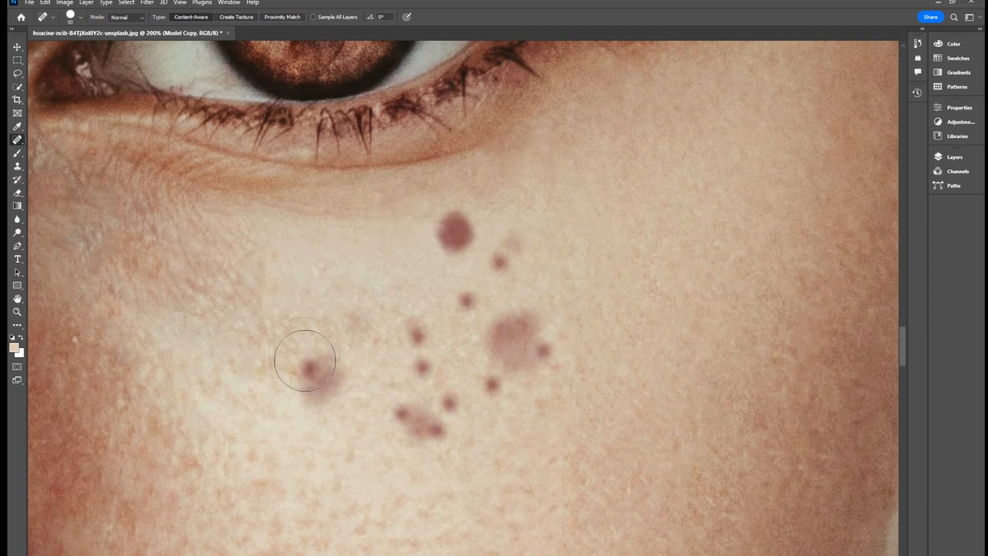
{"action": "left_click", "coordinate": [317, 381]}
{"action": "left_click", "coordinate": [354, 335]}
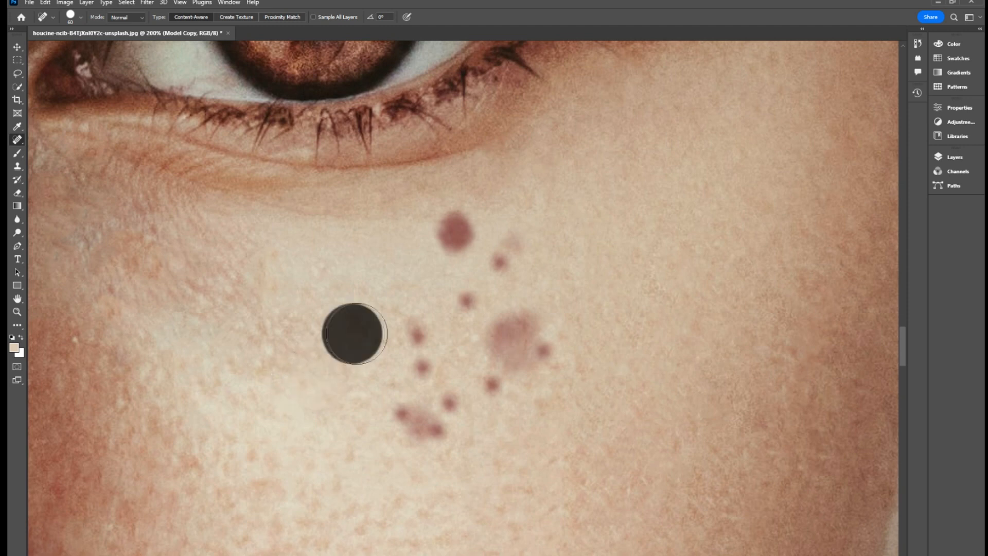
Step: Remove the large dark spot below the eye and the small freckles around it
{"action": "left_click", "coordinate": [411, 330]}
{"action": "left_click", "coordinate": [457, 304]}
{"action": "left_click", "coordinate": [452, 232]}
{"action": "left_click", "coordinate": [500, 255]}
Step: Enlarge the healing brush to 125 px and remove the big pale cheek blotch together with its two adjacent dots
{"action": "key", "text": "bracketright"}
{"action": "key", "text": "bracketright"}
{"action": "key", "text": "bracketright"}
{"action": "key", "text": "bracketright"}
{"action": "key", "text": "bracketright"}
{"action": "left_click", "coordinate": [520, 356]}
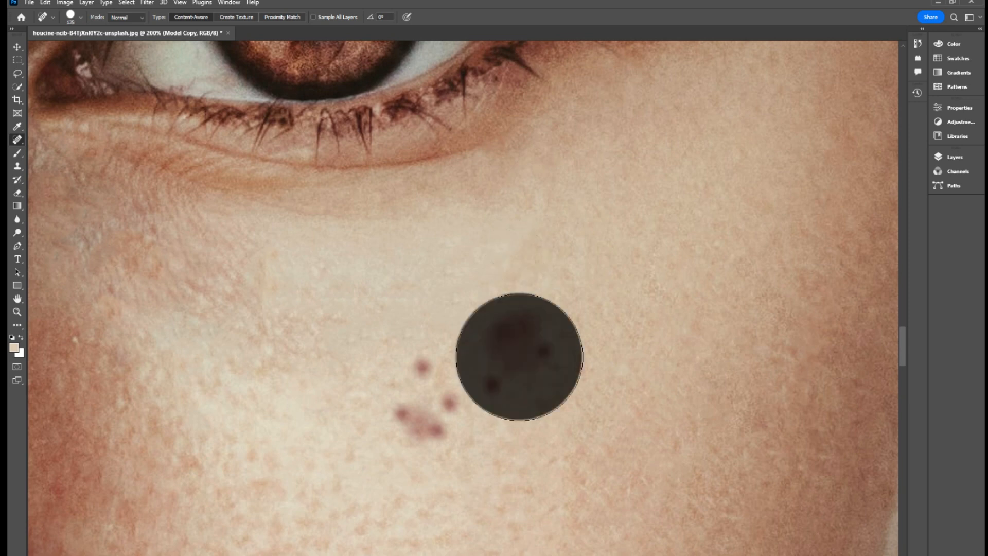
Step: Reduce the healing brush and remove the small dots just above the last cluster on the cheek
{"action": "key", "text": "bracketleft"}
{"action": "key", "text": "bracketleft"}
{"action": "key", "text": "bracketleft"}
{"action": "key", "text": "bracketleft"}
{"action": "left_click", "coordinate": [418, 360]}
Step: Enlarge the healing brush to 70 px and remove the last freckle cluster on the cheek
{"action": "key", "text": "bracketright"}
{"action": "key", "text": "bracketright"}
{"action": "key", "text": "bracketright"}
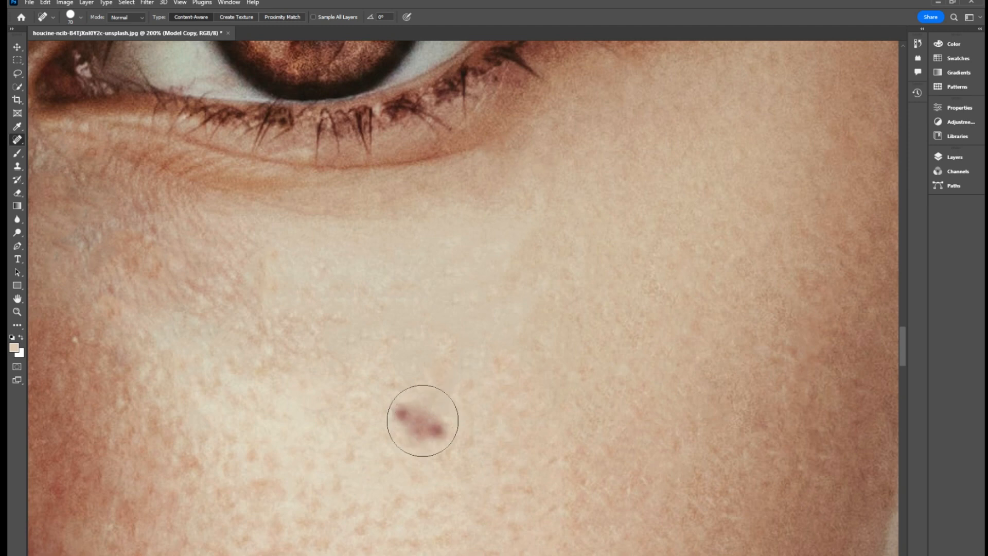
{"action": "left_click", "coordinate": [422, 420]}
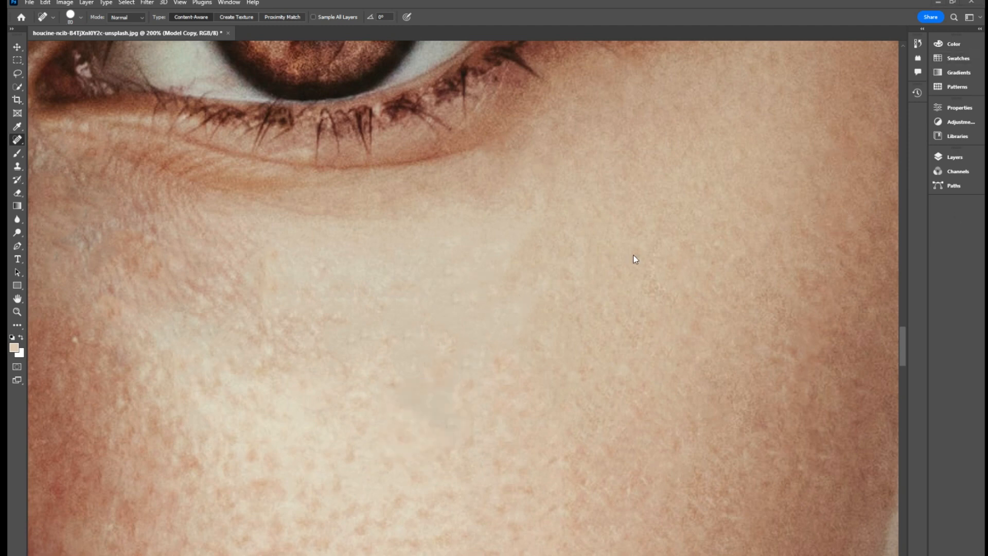
Step: Examine the healed face at full view and up close for any remaining freckles
{"action": "key", "text": "ctrl+minus"}
{"action": "key", "text": "ctrl+minus"}
{"action": "key", "text": "ctrl+minus"}
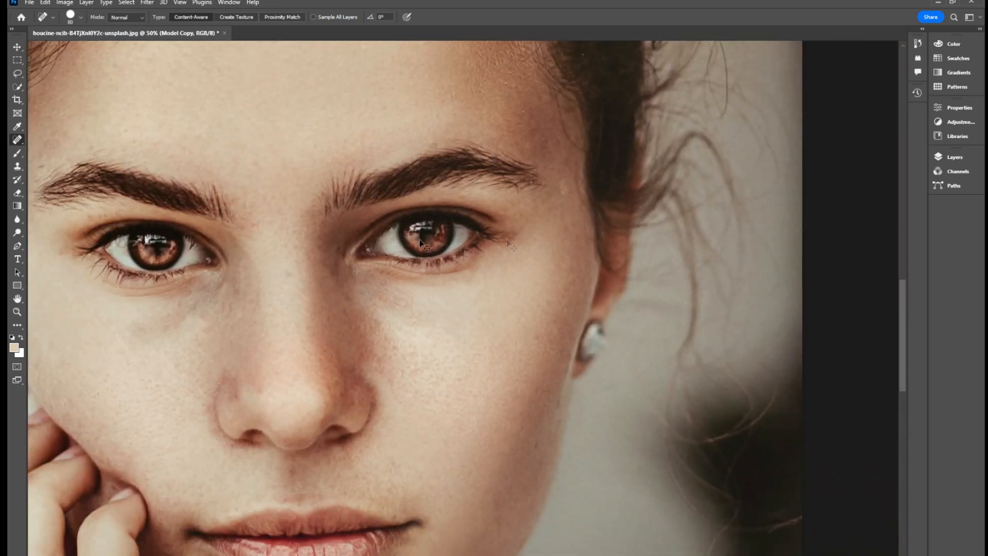
{"action": "key", "text": "ctrl+minus"}
{"action": "key", "text": "ctrl+minus"}
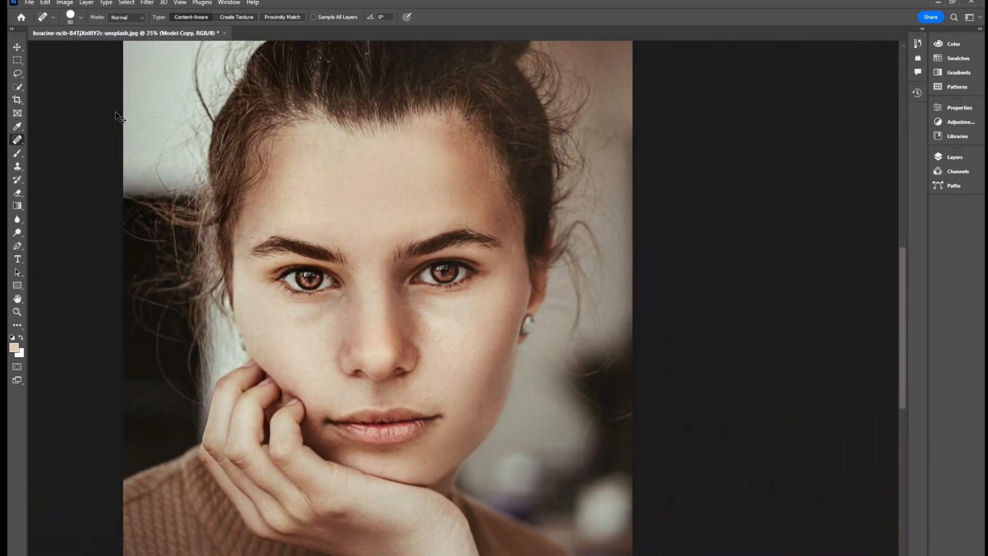
{"action": "key", "text": "ctrl+plus"}
{"action": "key", "text": "ctrl+plus"}
{"action": "key", "text": "ctrl+plus"}
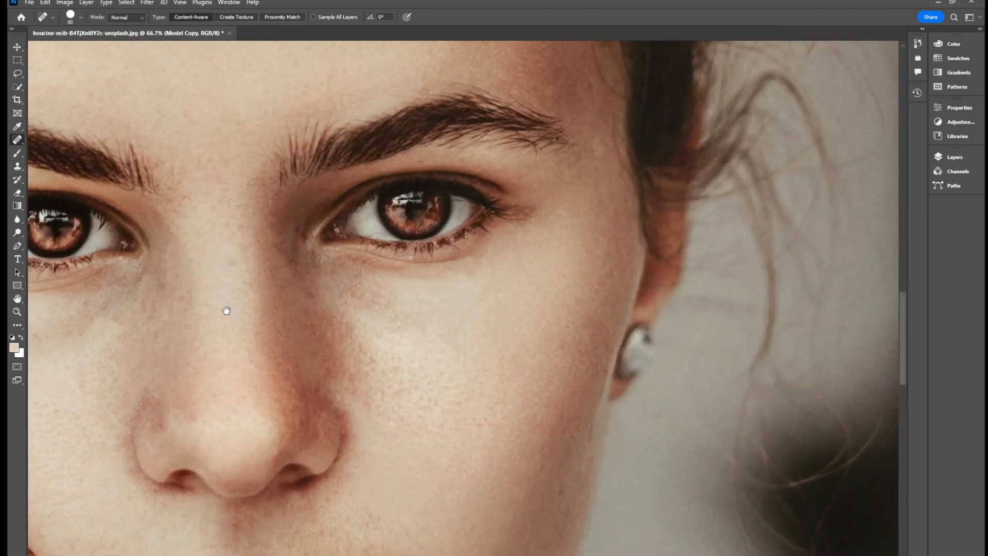
{"action": "left_click_drag", "start_coordinate": [413, 282], "coordinate": [423, 266]}
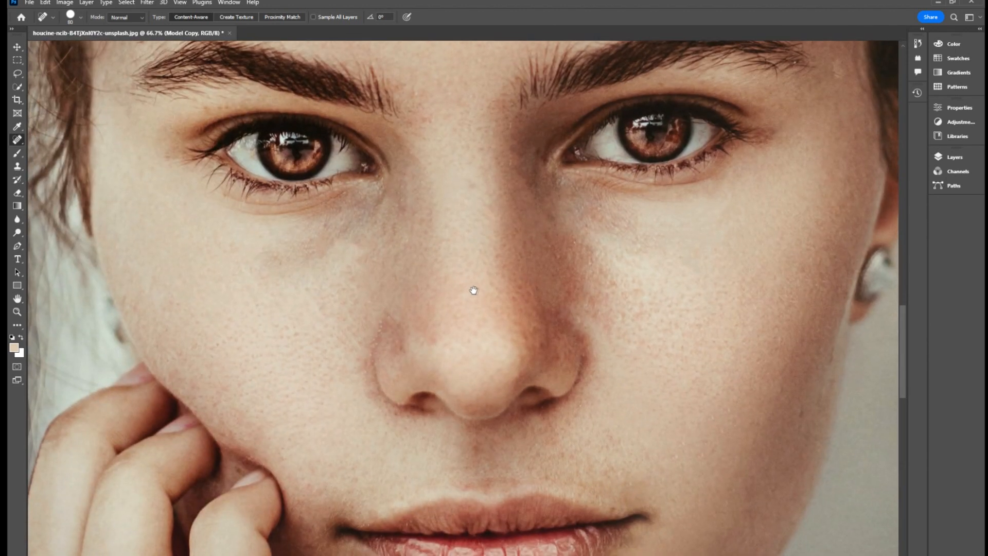
{"action": "key", "text": "ctrl+minus"}
{"action": "key", "text": "ctrl+minus"}
{"action": "key", "text": "ctrl+minus"}
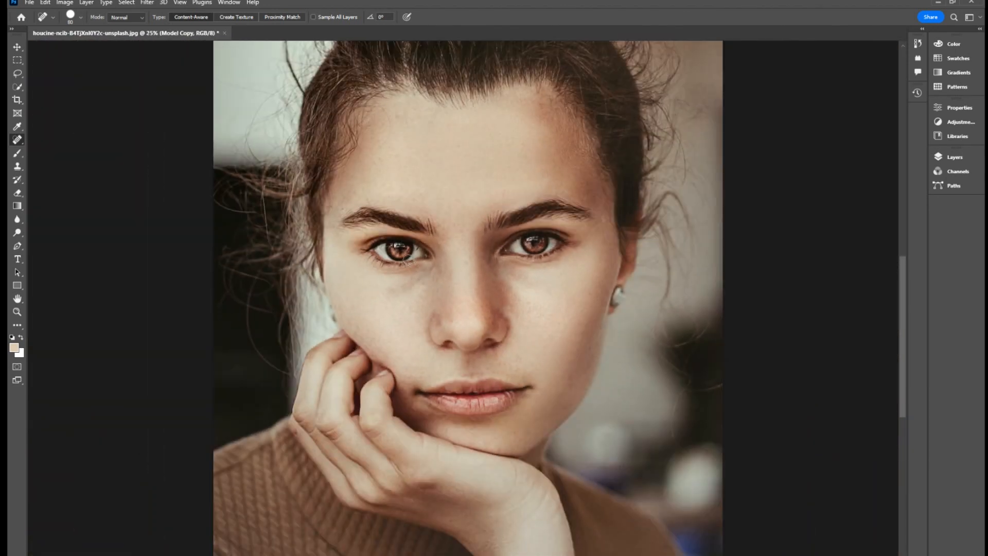
{"action": "key", "text": "ctrl+plus"}
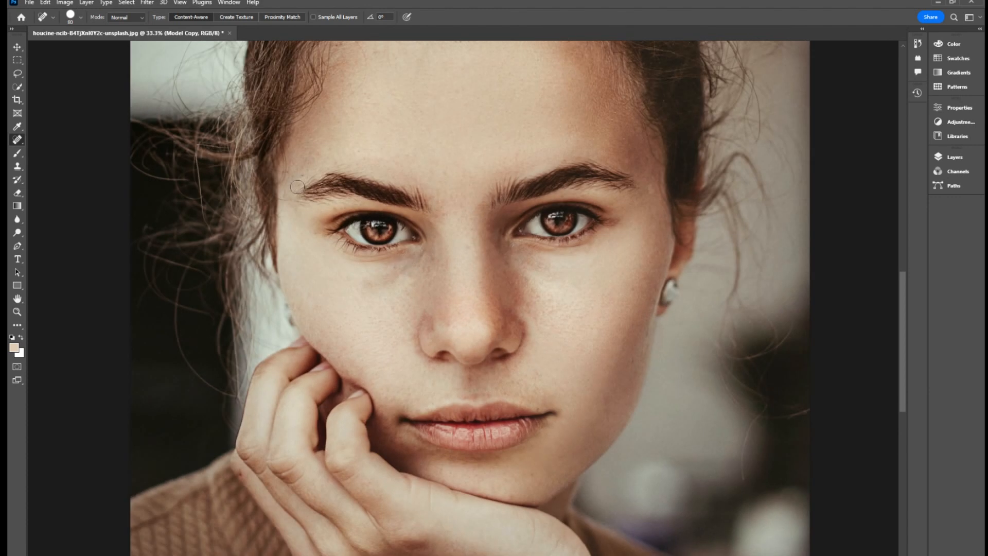
Step: Expand the collapsed panels and toggle the Model Copy layer's visibility to compare the retouched face with the original
{"action": "key", "text": "v"}
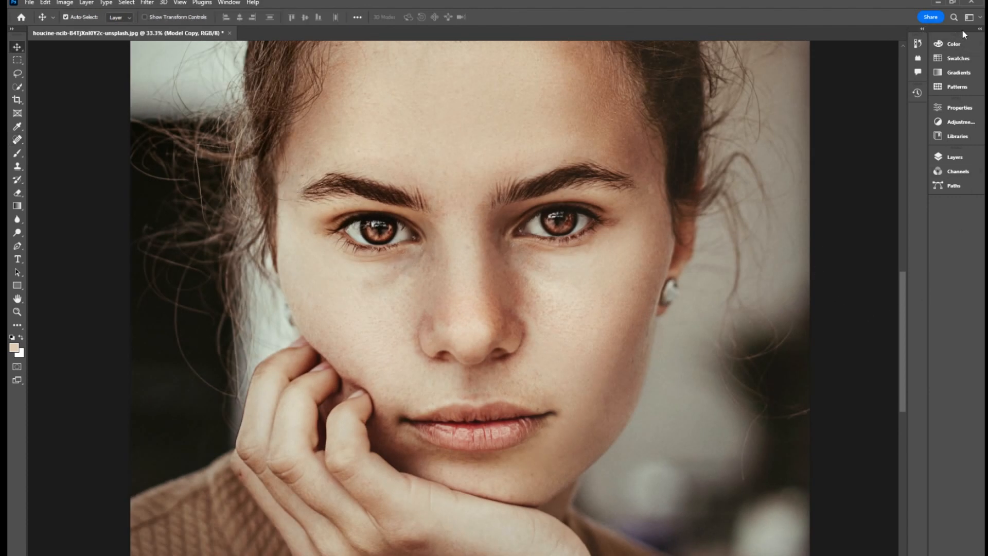
{"action": "left_click", "coordinate": [981, 30]}
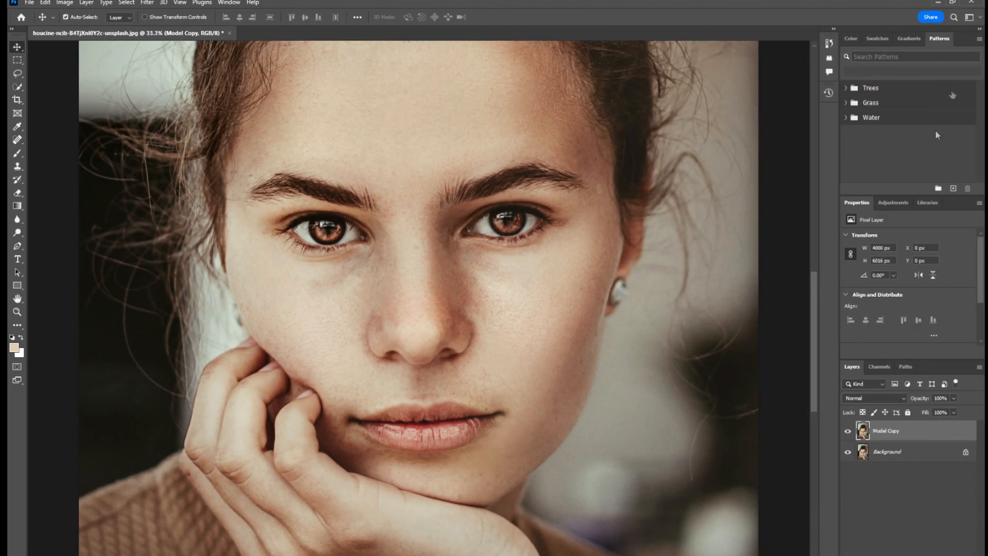
{"action": "left_click", "coordinate": [848, 432]}
{"action": "left_click", "coordinate": [849, 432]}
{"action": "left_click", "coordinate": [849, 432]}
{"action": "left_click", "coordinate": [849, 433]}
{"action": "key", "text": "ctrl+plus"}
{"action": "left_click_drag", "start_coordinate": [541, 308], "coordinate": [536, 299]}
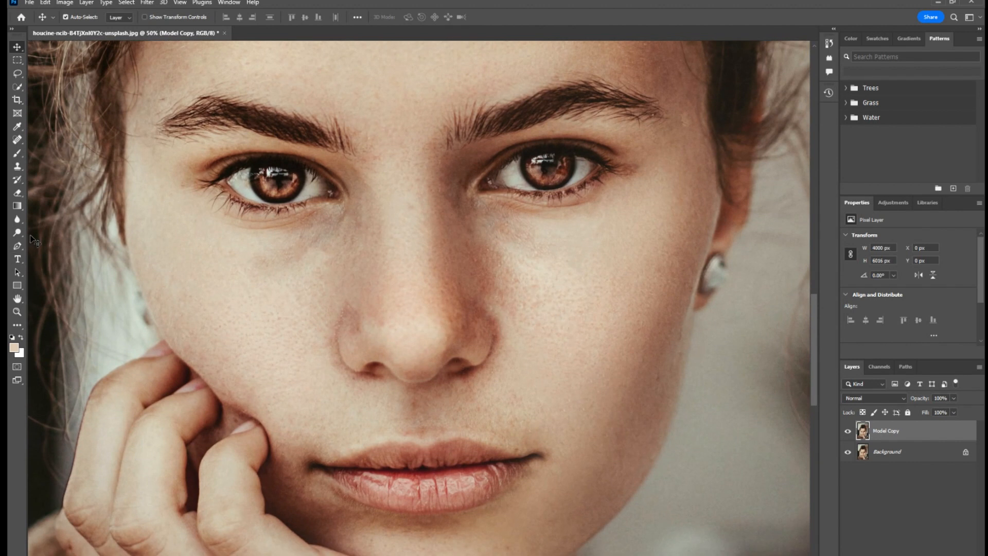
Step: Set the Brush tool to 6% opacity and 22% flow for soft skin retouching around the nose
{"action": "key", "text": "b"}
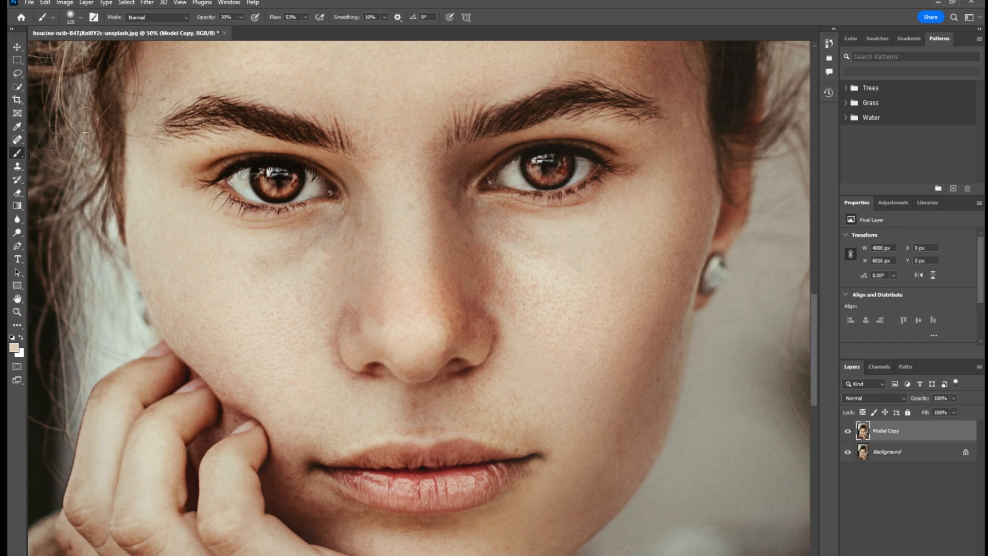
{"action": "left_click", "coordinate": [240, 17]}
{"action": "left_click", "coordinate": [306, 17]}
{"action": "key", "text": "ctrl+plus"}
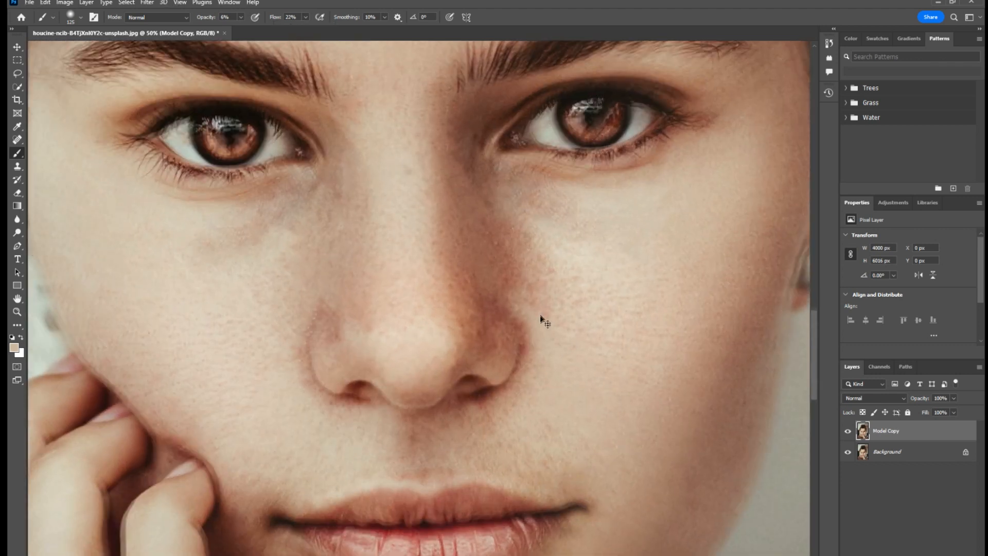
{"action": "key", "text": "ctrl+plus"}
Step: Adjust the brush size and softly paint over the darker skin along the shaded side of the nose
{"action": "key", "text": "bracketright"}
{"action": "key", "text": "bracketright"}
{"action": "key", "text": "bracketright"}
{"action": "key", "text": "bracketleft"}
{"action": "key", "text": "bracketleft"}
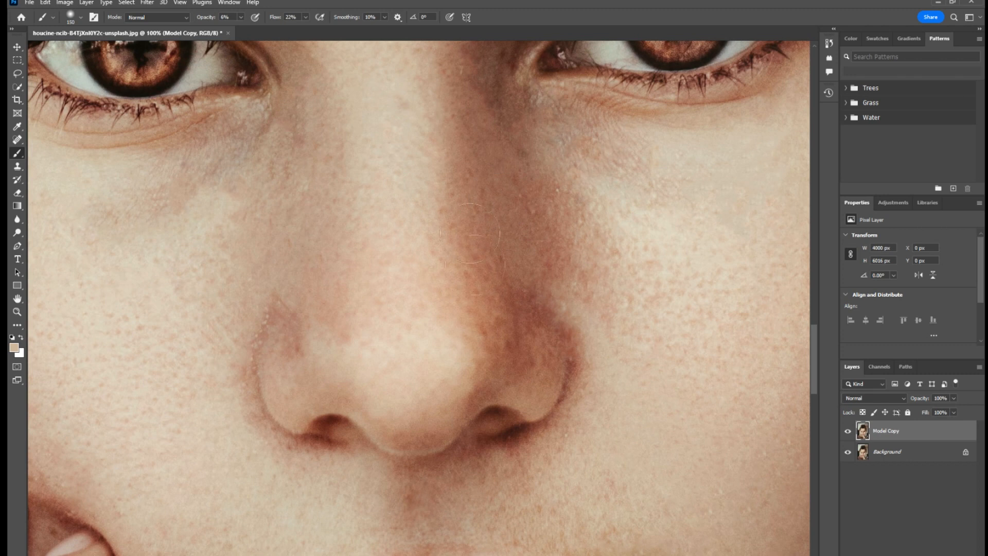
{"action": "key", "text": "bracketleft"}
{"action": "key", "text": "bracketleft"}
{"action": "key", "text": "bracketleft"}
{"action": "key", "text": "bracketleft"}
{"action": "scroll", "coordinate": [499, 322], "scroll_direction": "down", "scroll_amount": 1}
Step: Lasso the shadowed area beside the nose up to the inner eye and feather the selection by 10 pixels
{"action": "key", "text": "l"}
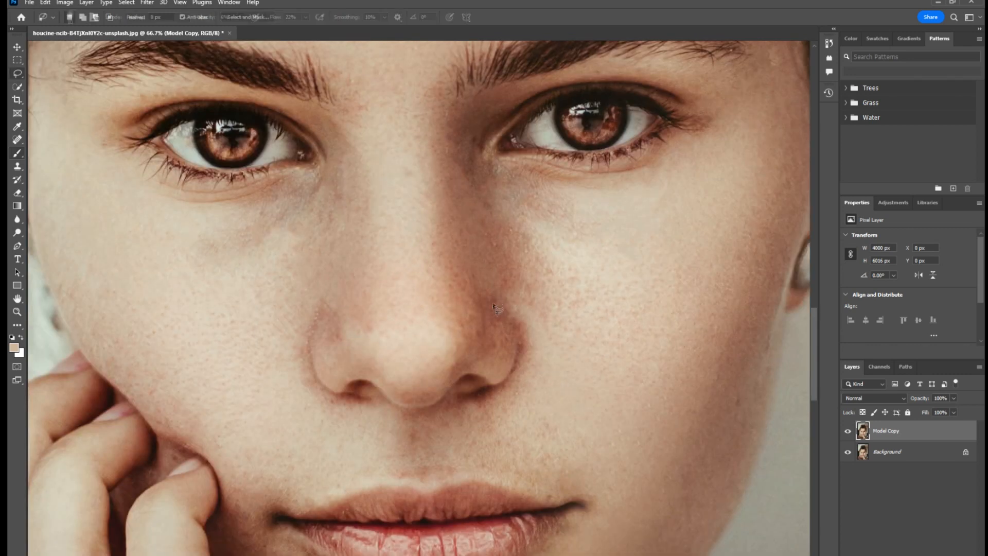
{"action": "left_click_drag", "start_coordinate": [517, 348], "coordinate": [468, 353]}
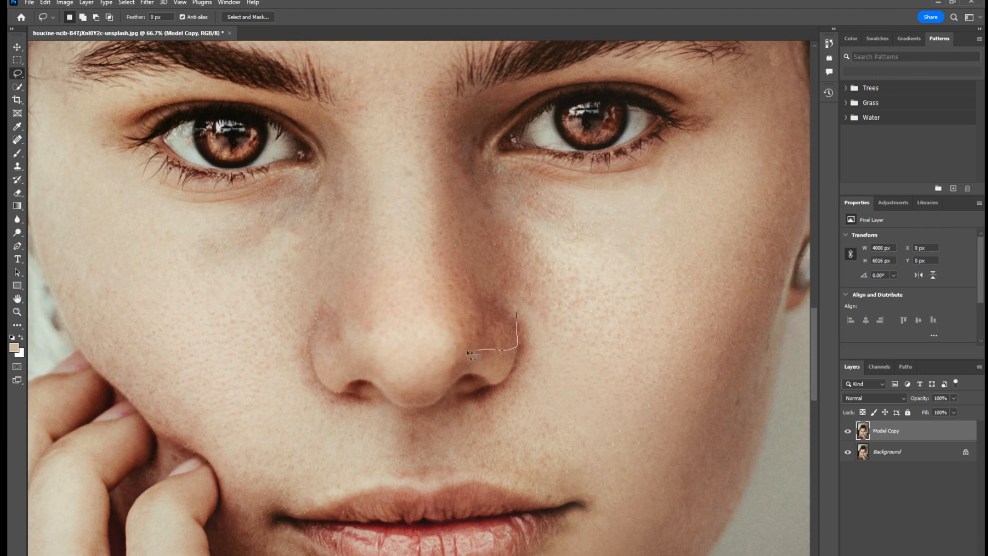
{"action": "mouse_move", "coordinate": [442, 293]}
{"action": "left_mouse_down"}
{"action": "mouse_move", "coordinate": [433, 133]}
{"action": "mouse_move", "coordinate": [446, 107]}
{"action": "mouse_move", "coordinate": [526, 91]}
{"action": "mouse_move", "coordinate": [499, 123]}
{"action": "mouse_move", "coordinate": [494, 162]}
{"action": "mouse_move", "coordinate": [547, 177]}
{"action": "mouse_move", "coordinate": [574, 227]}
{"action": "mouse_move", "coordinate": [545, 295]}
{"action": "mouse_move", "coordinate": [517, 311]}
{"action": "left_mouse_up"}
{"action": "right_click", "coordinate": [519, 259]}
{"action": "left_click", "coordinate": [535, 280]}
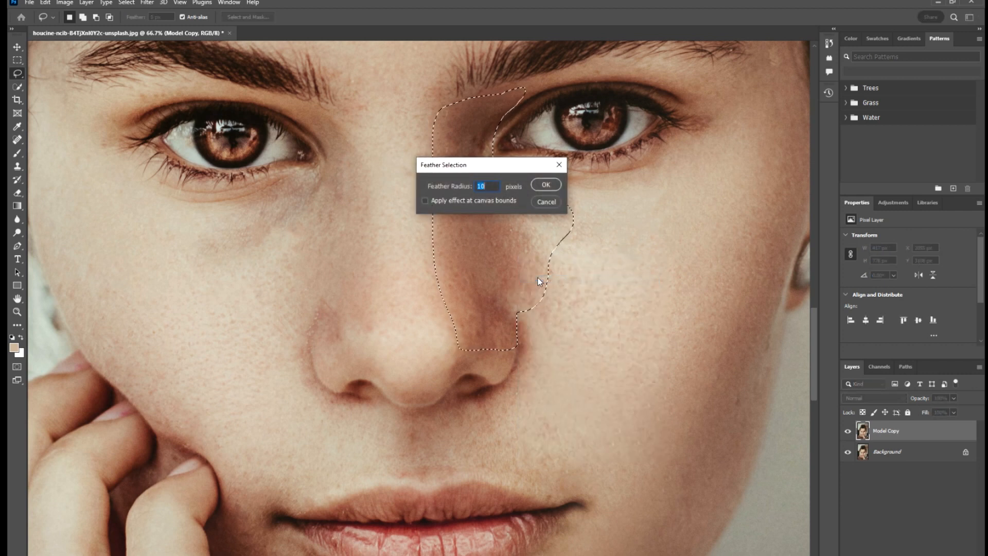
{"action": "key", "text": "Return"}
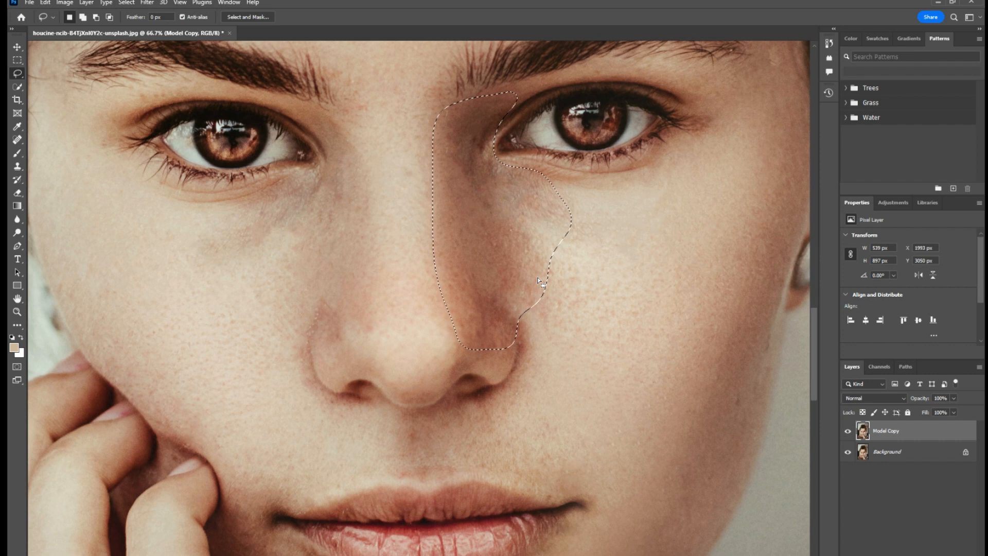
Step: Brighten the selected nose shadow with Curves by raising the midtones at input 130 to about 143, and deselect
{"action": "key", "text": "ctrl+m"}
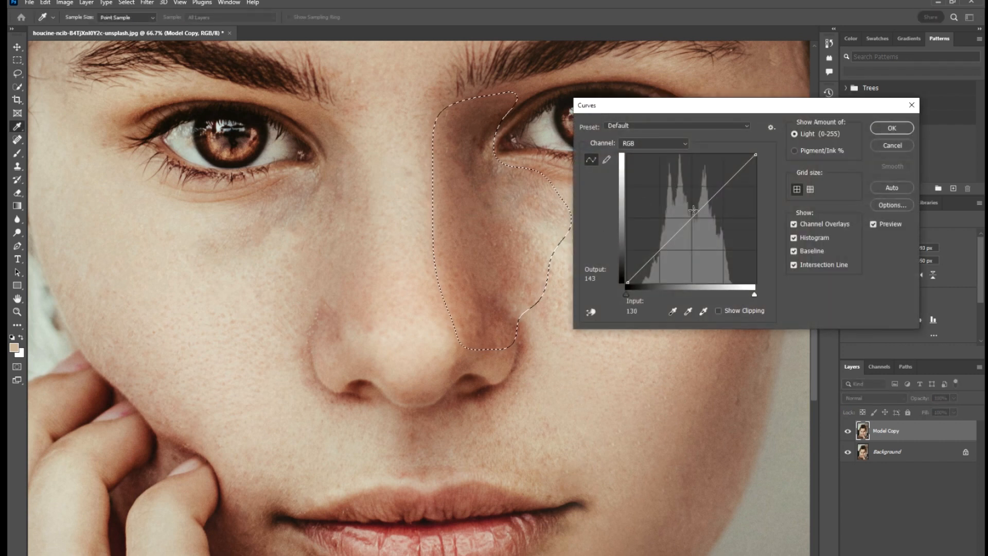
{"action": "left_click_drag", "start_coordinate": [693, 216], "coordinate": [693, 209]}
{"action": "key", "text": "Return"}
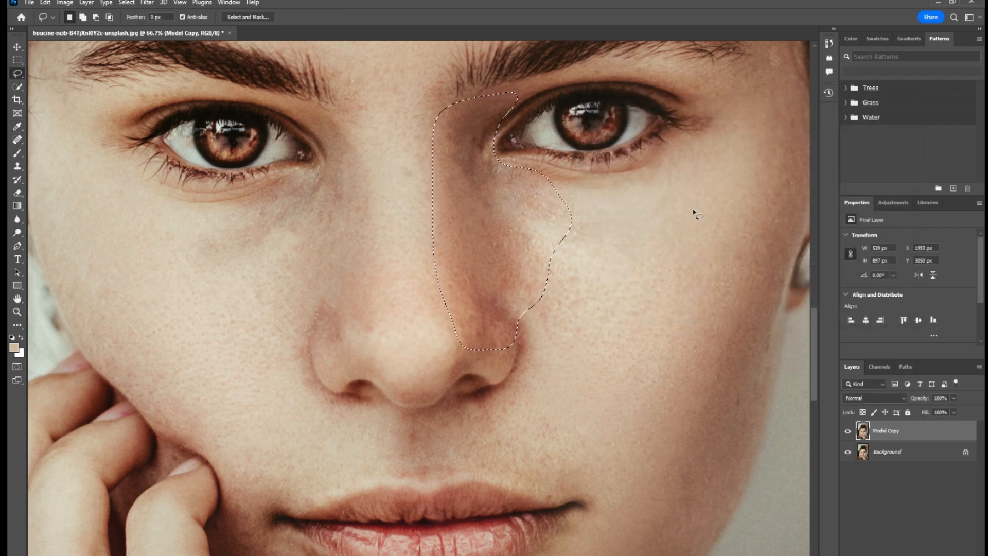
{"action": "key", "text": "ctrl+d"}
Step: Examine the brightened nose shadow at full view and up close for uneven skin tones
{"action": "key", "text": "v"}
{"action": "key", "text": "ctrl+minus"}
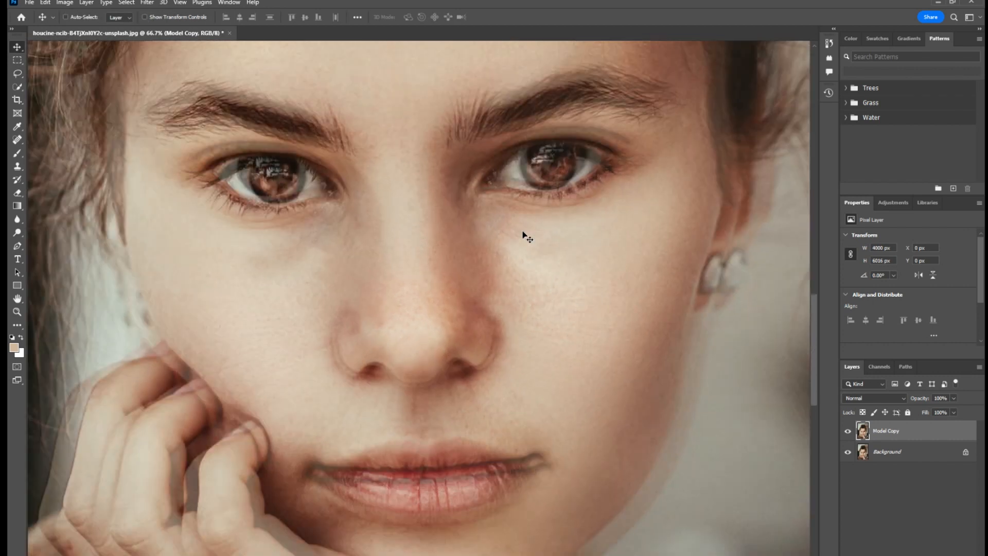
{"action": "key", "text": "ctrl+minus"}
{"action": "key", "text": "ctrl+minus"}
{"action": "key", "text": "ctrl+minus"}
{"action": "key", "text": "ctrl+plus"}
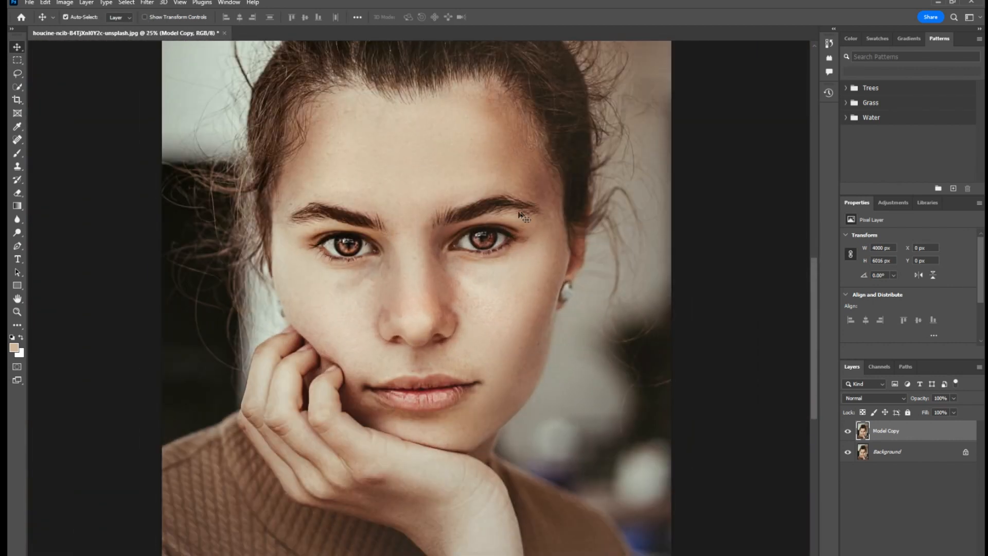
{"action": "key", "text": "b"}
{"action": "key", "text": "v"}
{"action": "key", "text": "ctrl+plus"}
{"action": "key", "text": "ctrl+plus"}
{"action": "key", "text": "ctrl+plus"}
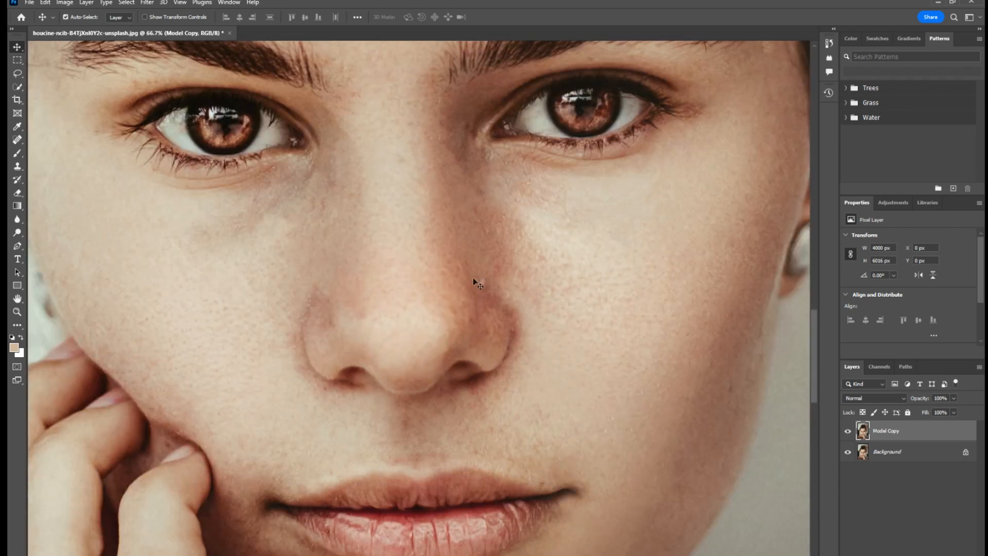
{"action": "left_click_drag", "start_coordinate": [493, 282], "coordinate": [486, 272]}
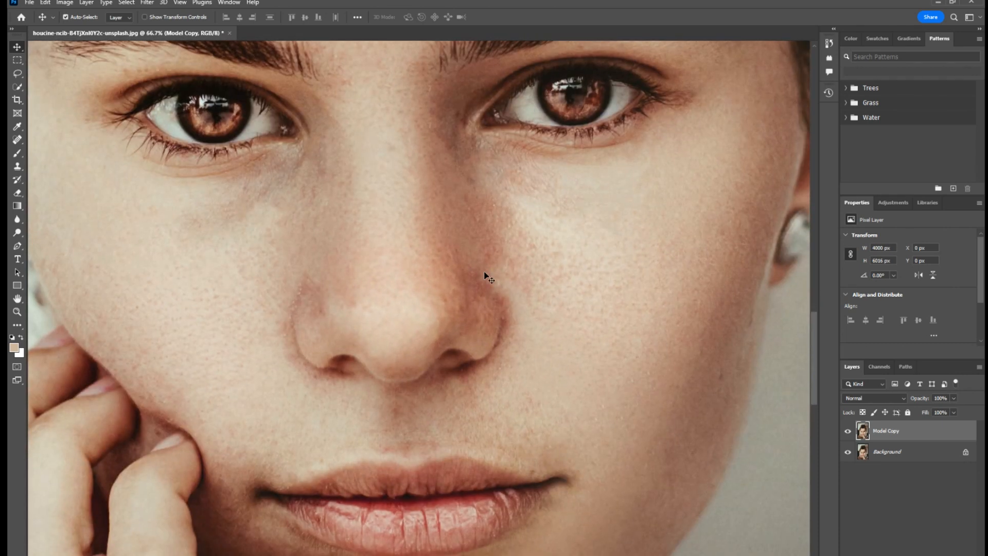
{"action": "key", "text": "ctrl+0"}
{"action": "key", "text": "z"}
{"action": "key", "text": "ctrl+plus"}
{"action": "key", "text": "ctrl+plus"}
{"action": "key", "text": "ctrl+plus"}
{"action": "key", "text": "ctrl+plus"}
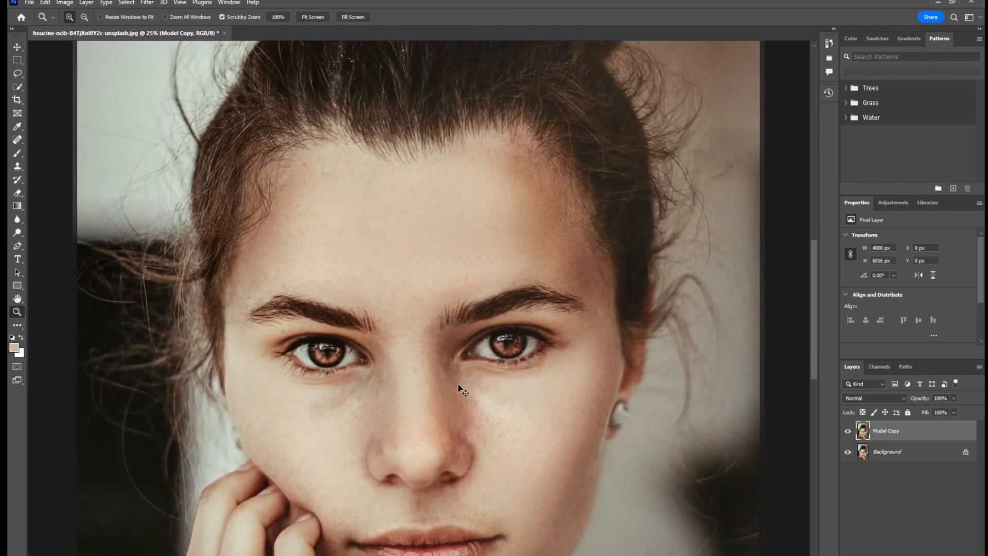
{"action": "left_click_drag", "start_coordinate": [490, 415], "coordinate": [472, 247]}
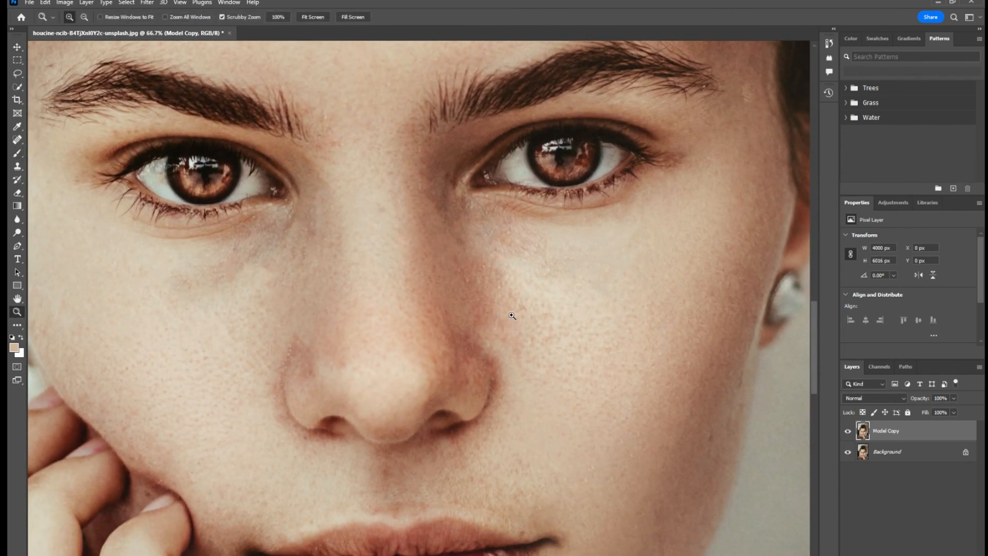
Step: Set the brush opacity to 15% and blend the uneven skin between the nose and the cheek
{"action": "type", "text": "b"}
{"action": "type", "text": "15"}
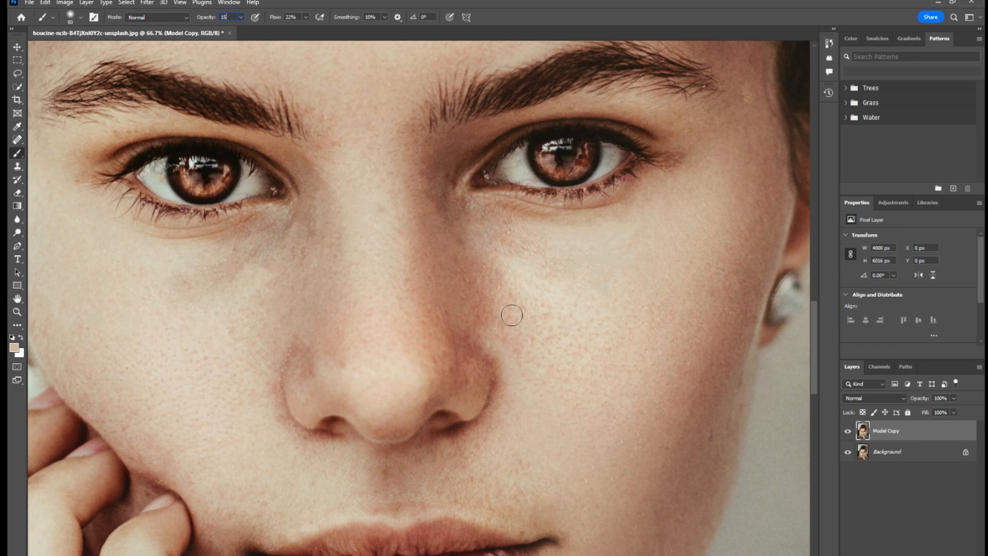
{"action": "left_click", "coordinate": [626, 320]}
{"action": "key", "text": "bracketright"}
{"action": "key", "text": "bracketright"}
{"action": "key", "text": "bracketright"}
{"action": "key", "text": "bracketleft"}
{"action": "key", "text": "bracketleft"}
{"action": "key", "text": "bracketleft"}
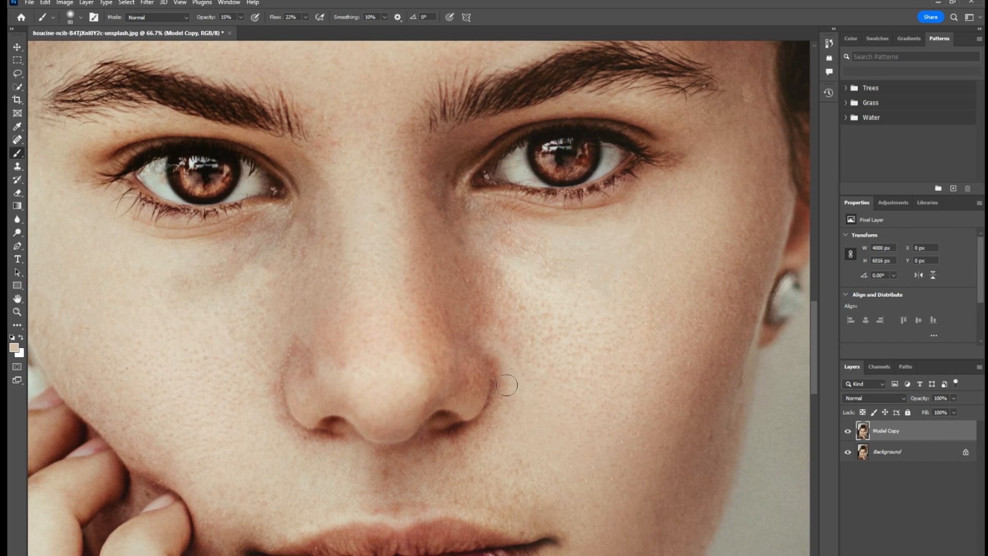
Step: Reduce the brush to a small size and lighten the dark crease along the nostril on the shaded side
{"action": "key", "text": "ctrl+plus"}
{"action": "key", "text": "ctrl+plus"}
{"action": "left_click_drag", "start_coordinate": [496, 389], "coordinate": [476, 214]}
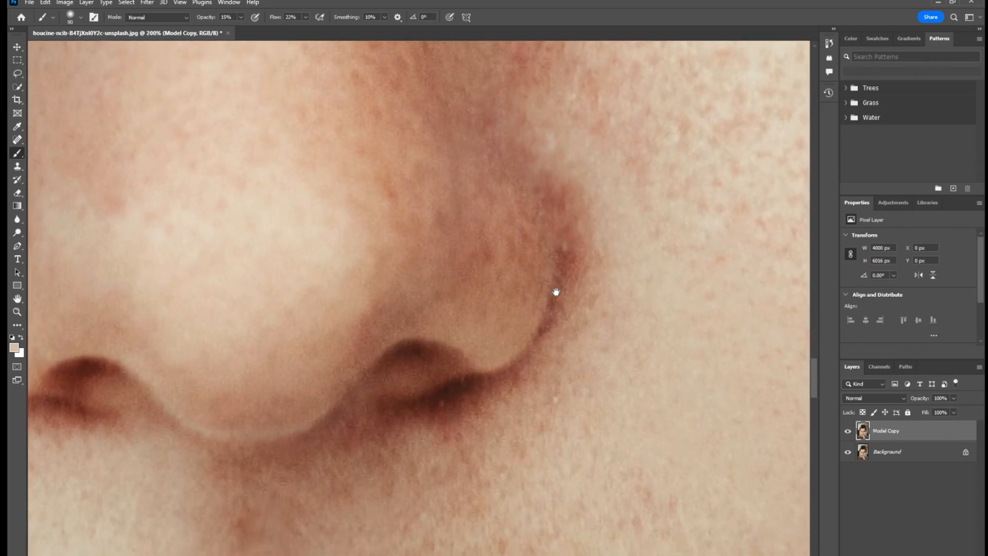
{"action": "key", "text": "bracketleft"}
{"action": "key", "text": "bracketleft"}
{"action": "key", "text": "bracketleft"}
{"action": "key", "text": "bracketleft"}
{"action": "key", "text": "bracketleft"}
{"action": "key", "text": "bracketleft"}
{"action": "key", "text": "bracketleft"}
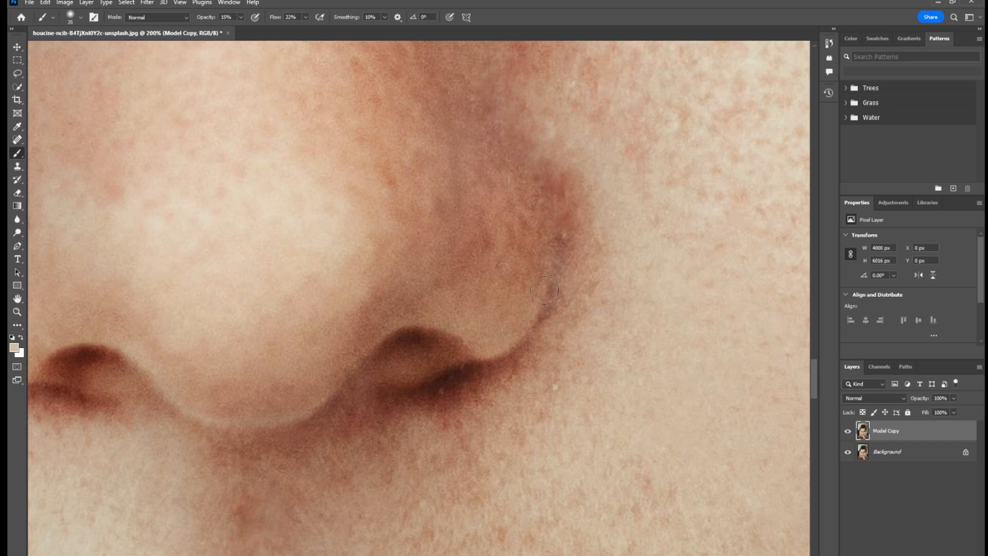
Step: Enlarge the brush to 80 px and blend the darker skin around the edge of the opposite nostril
{"action": "key", "text": "ctrl+minus"}
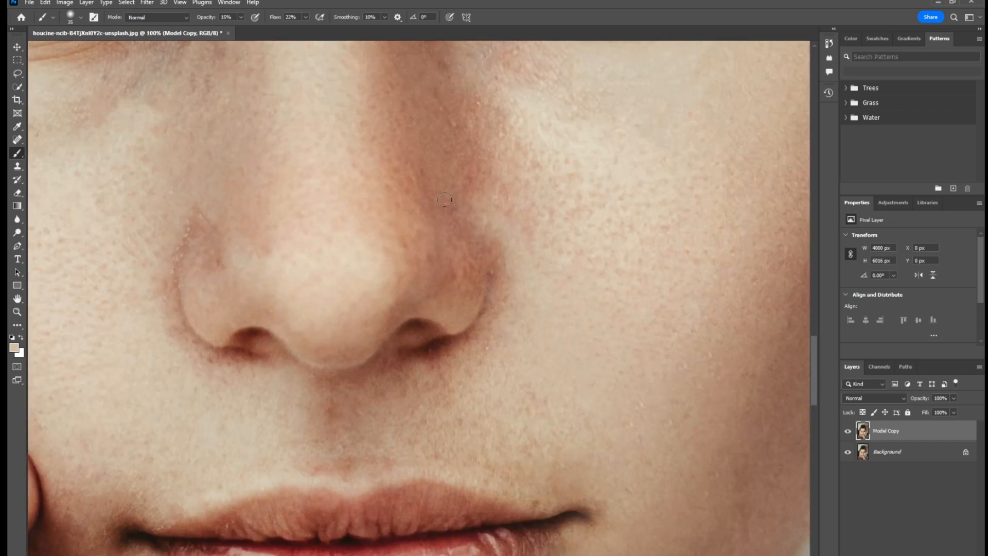
{"action": "left_click_drag", "start_coordinate": [203, 251], "coordinate": [455, 265]}
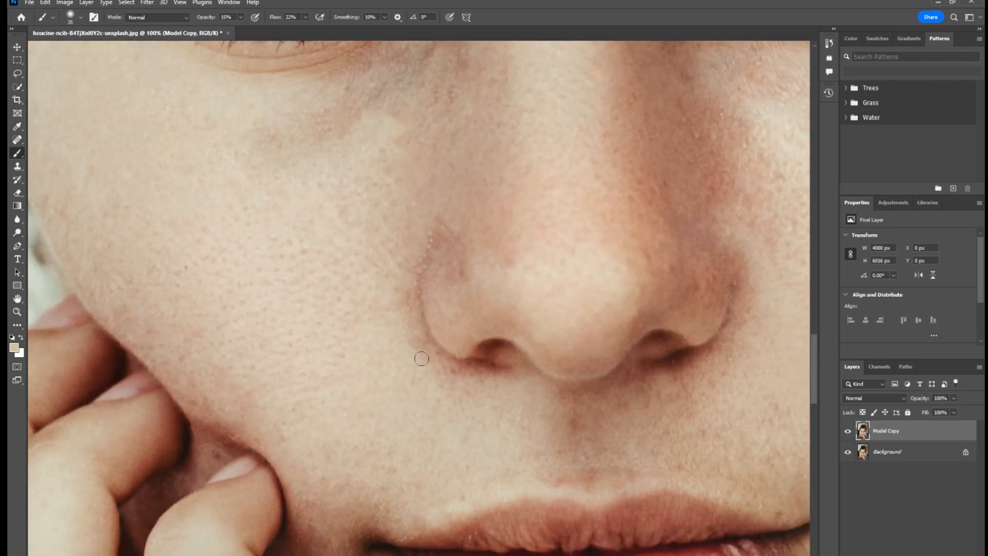
{"action": "key", "text": "bracketright"}
{"action": "key", "text": "bracketright"}
{"action": "key", "text": "bracketright"}
{"action": "mouse_move", "coordinate": [406, 327]}
{"action": "left_mouse_down"}
{"action": "mouse_move", "coordinate": [418, 354]}
{"action": "mouse_move", "coordinate": [411, 334]}
{"action": "mouse_move", "coordinate": [443, 376]}
{"action": "mouse_move", "coordinate": [449, 359]}
{"action": "mouse_move", "coordinate": [497, 371]}
{"action": "left_mouse_up"}
{"action": "key", "text": "ctrl+minus"}
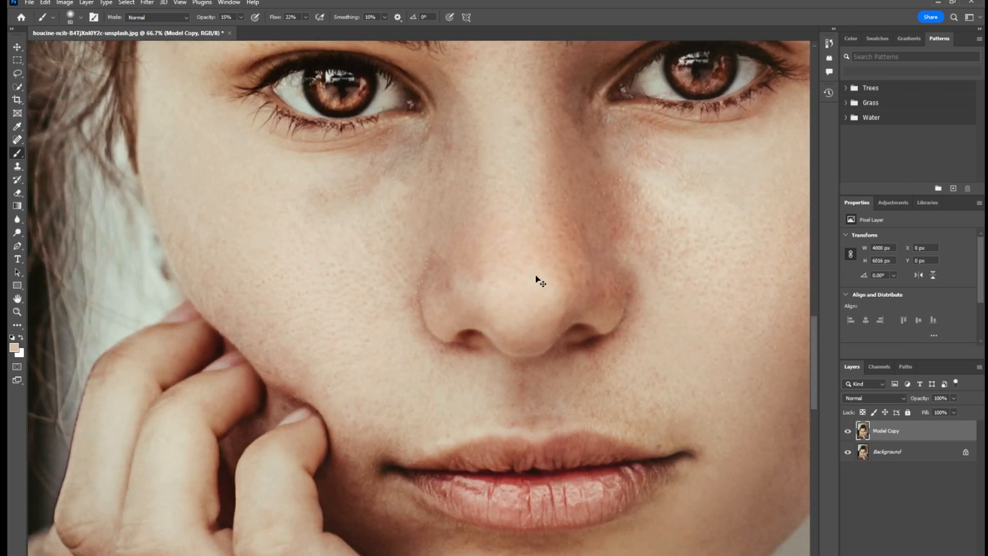
Step: Enlarge the brush to 200 px for blending the cheek skin beside the nose
{"action": "left_click_drag", "start_coordinate": [566, 221], "coordinate": [445, 303]}
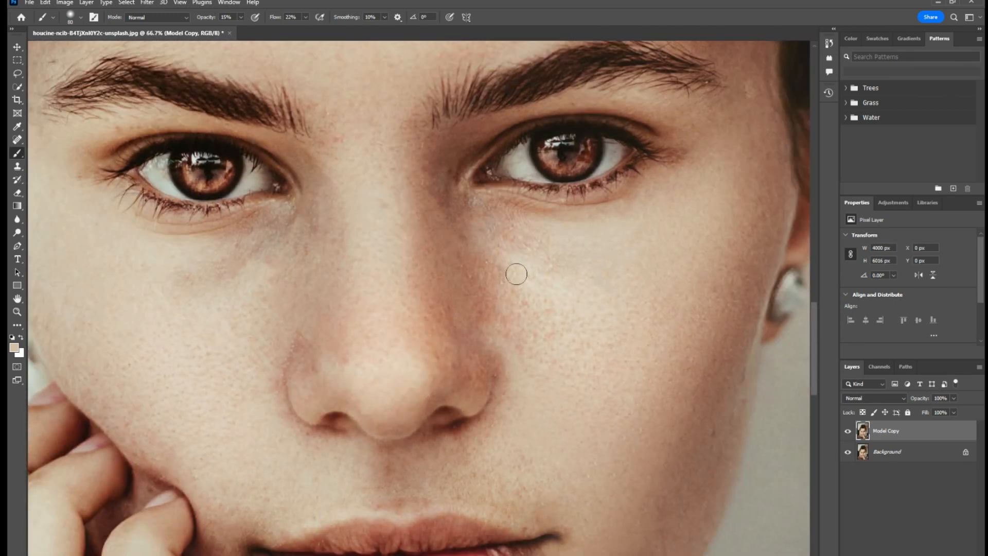
{"action": "key", "text": "bracketright"}
{"action": "key", "text": "bracketright"}
{"action": "key", "text": "bracketright"}
{"action": "key", "text": "bracketright"}
{"action": "key", "text": "bracketright"}
{"action": "key", "text": "bracketright"}
Step: Toggle the Model Copy layer's visibility at full view to compare the finished retouch with the original portrait
{"action": "key", "text": "ctrl+minus"}
{"action": "key", "text": "ctrl+minus"}
{"action": "key", "text": "ctrl+minus"}
{"action": "key", "text": "ctrl+minus"}
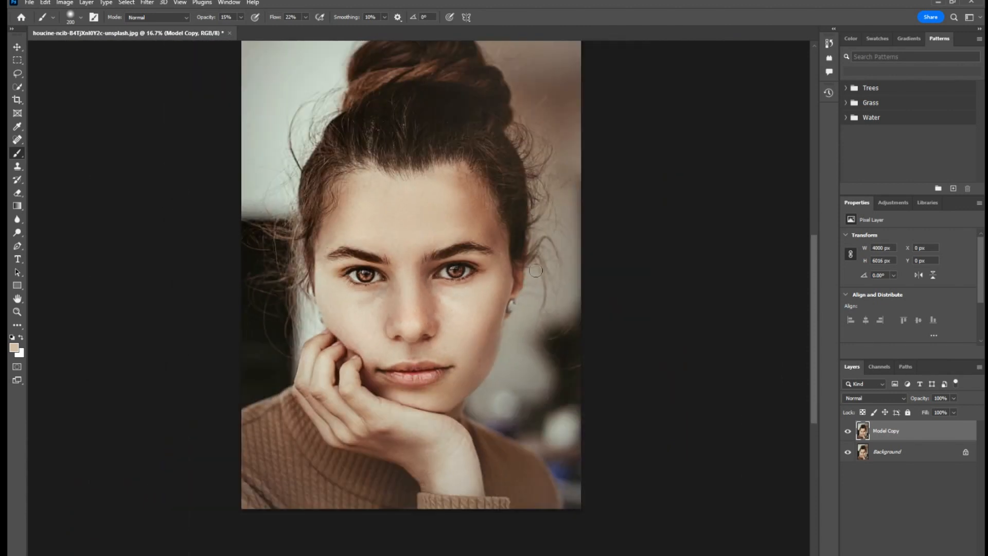
{"action": "key", "text": "ctrl+plus"}
{"action": "key", "text": "v"}
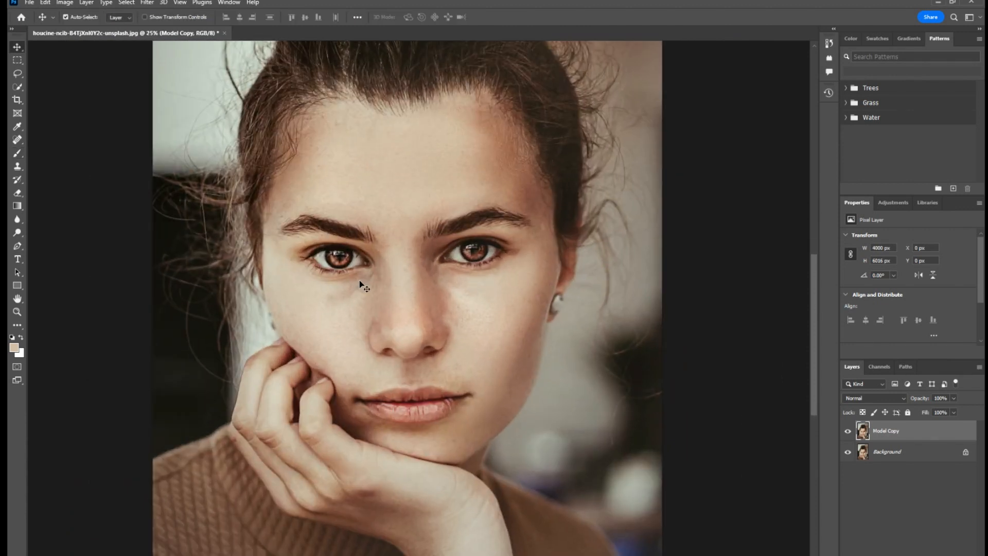
{"action": "key", "text": "ctrl+minus"}
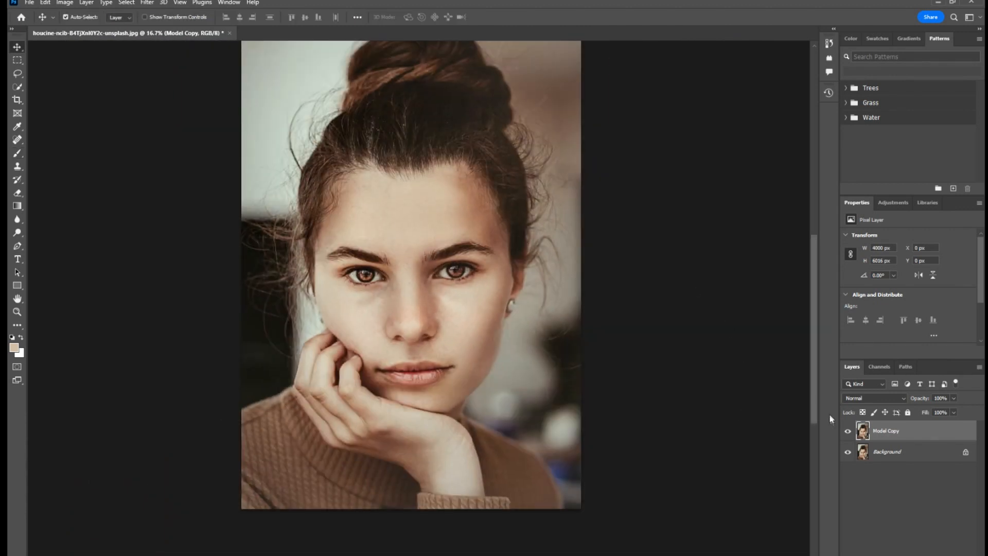
{"action": "left_click", "coordinate": [847, 431]}
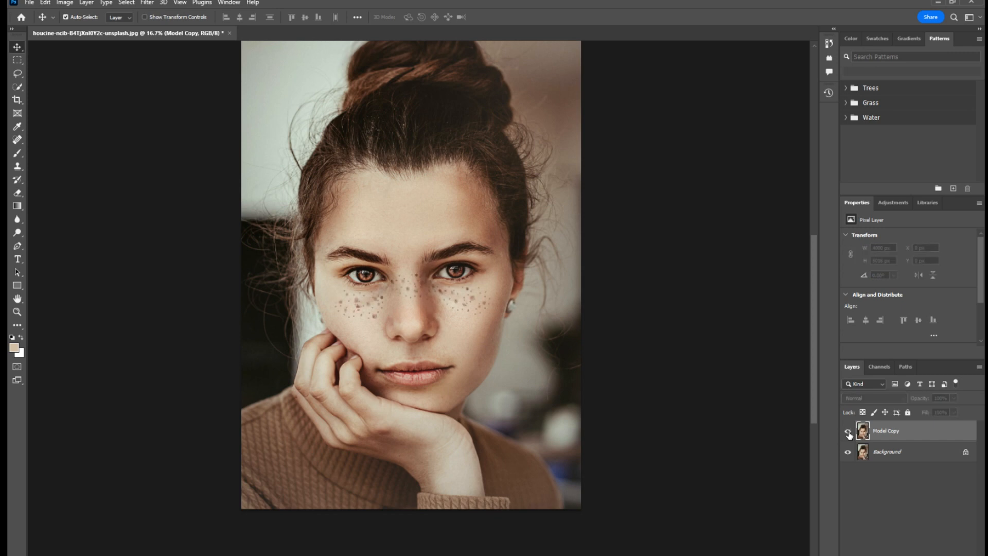
{"action": "left_click", "coordinate": [847, 431]}
{"action": "left_click", "coordinate": [849, 433]}
{"action": "left_click", "coordinate": [849, 432]}
{"action": "left_click", "coordinate": [848, 433]}
{"action": "left_click", "coordinate": [848, 432]}
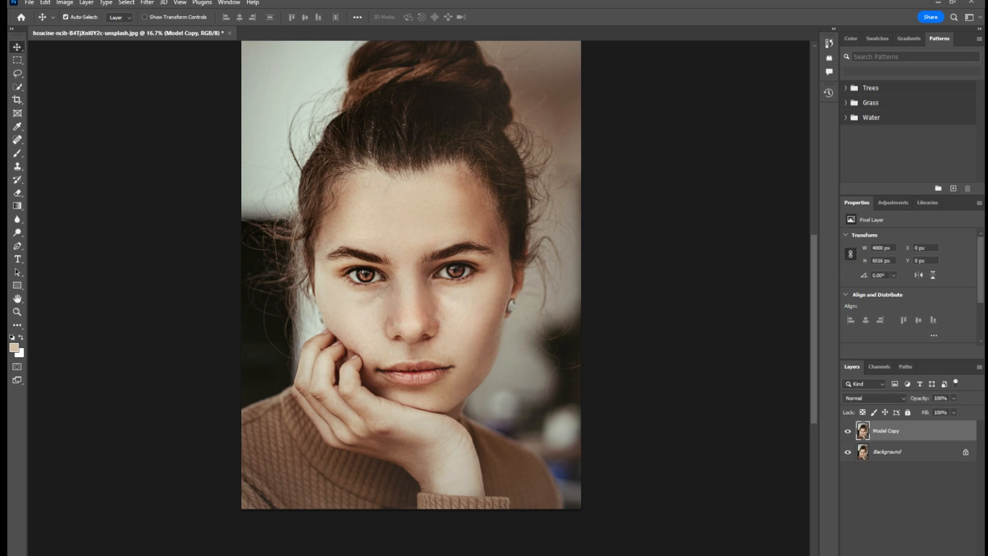